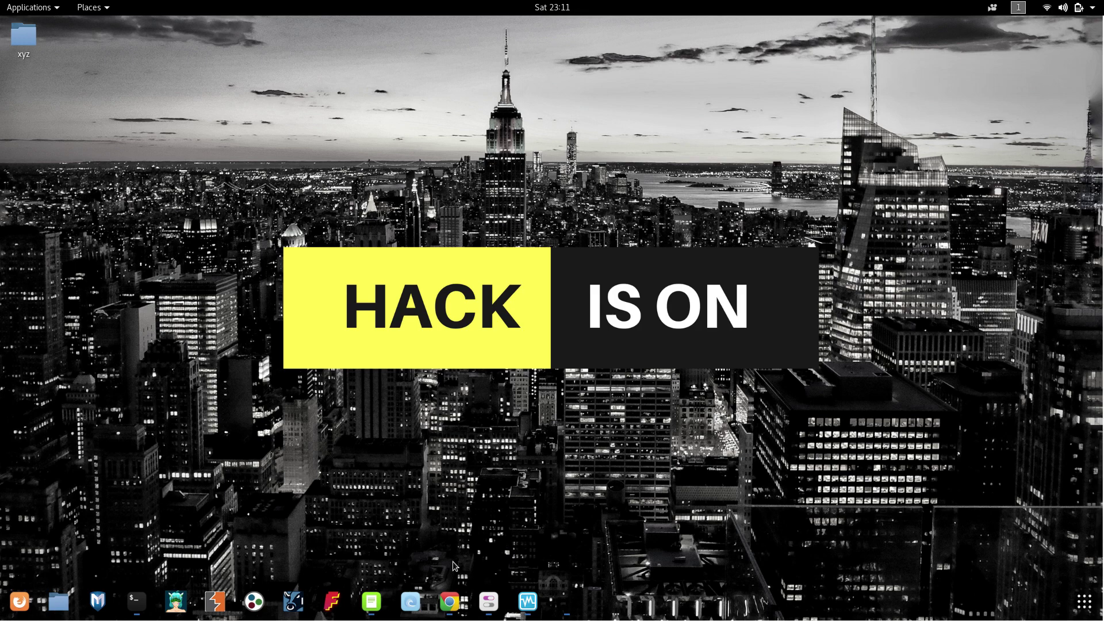
Open Chrome on the kitploit Leaked? article, follow it to GitHub, and copy the repository URL.
left_click(461, 596)
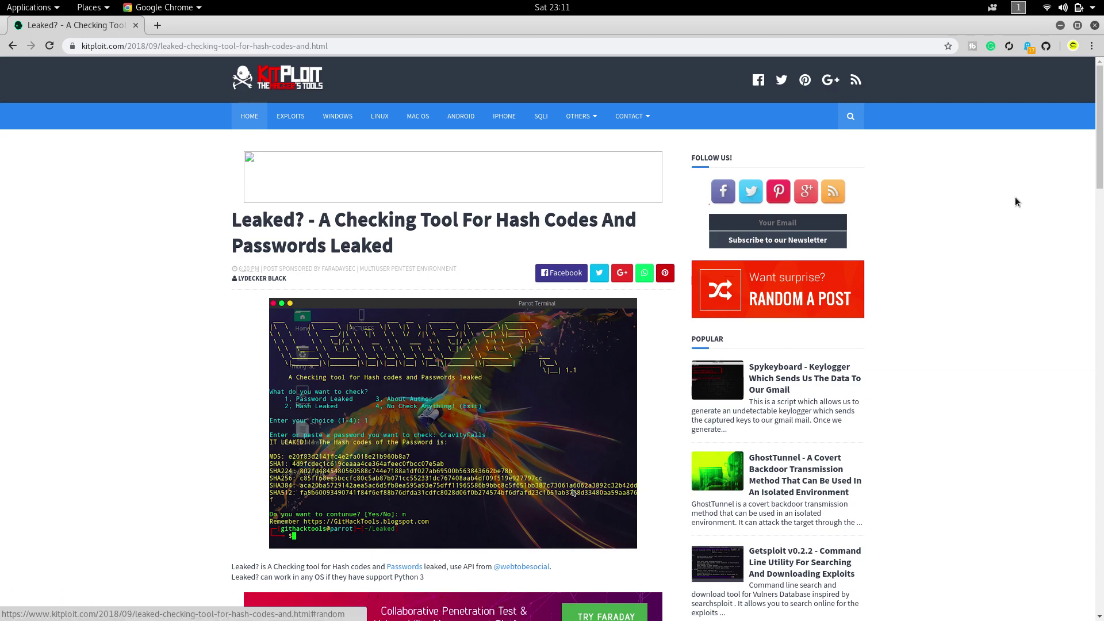
scroll(1099, 176, "down", 15)
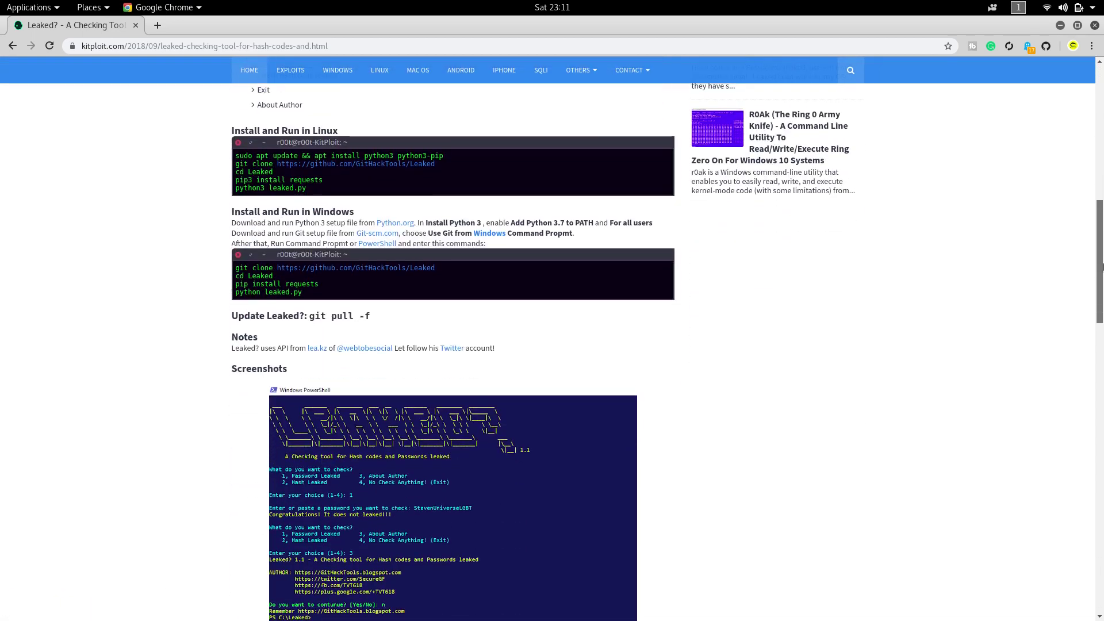
scroll(1102, 326, "down", 5)
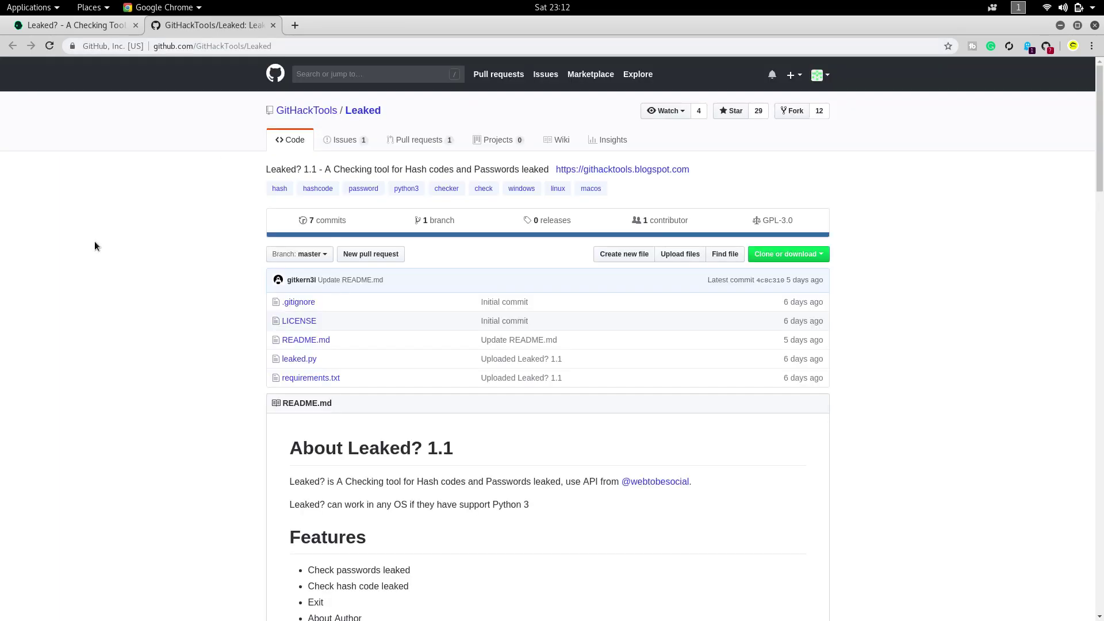
left_click(214, 45)
key("ctrl+c")
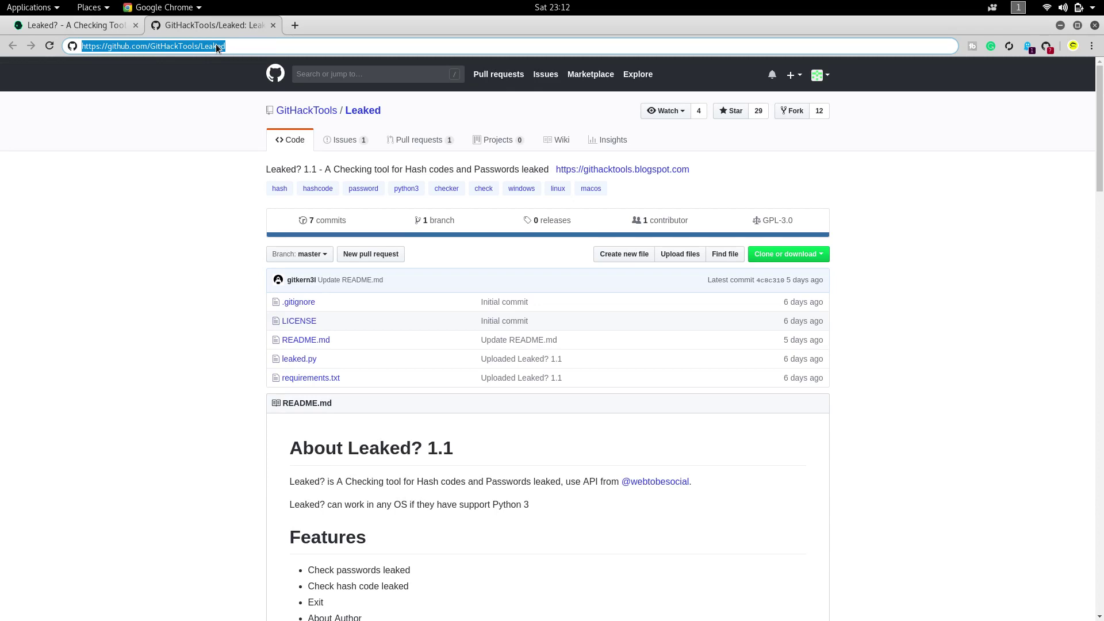
left_click(197, 131)
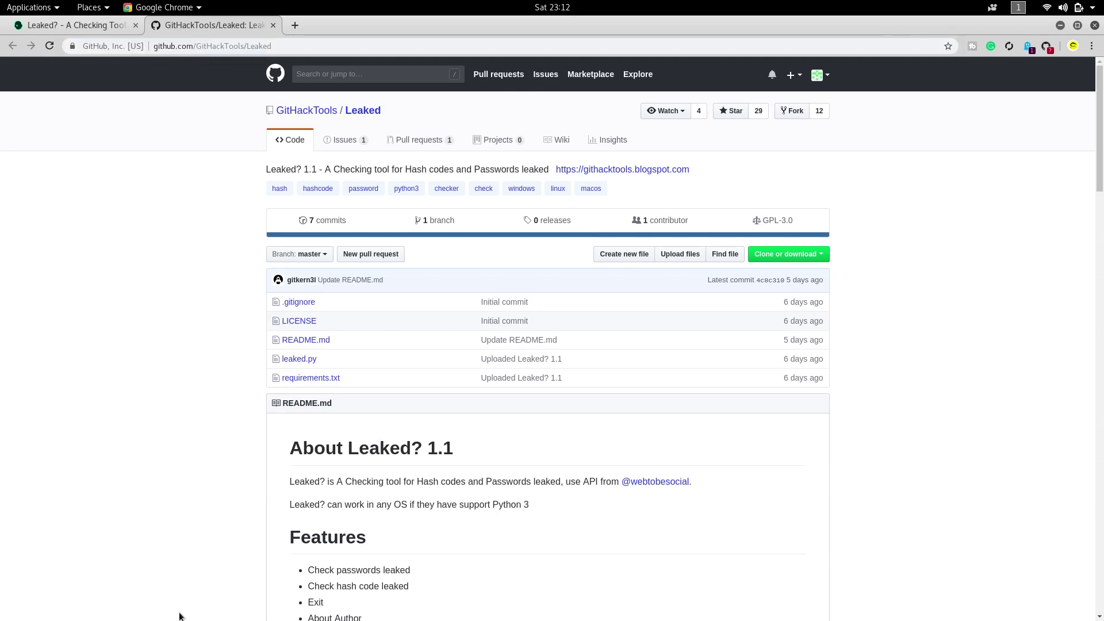
In a new terminal, move into Desktop and git clone the copied Leaked repository URL.
mouse_move(168, 611)
left_click(140, 599)
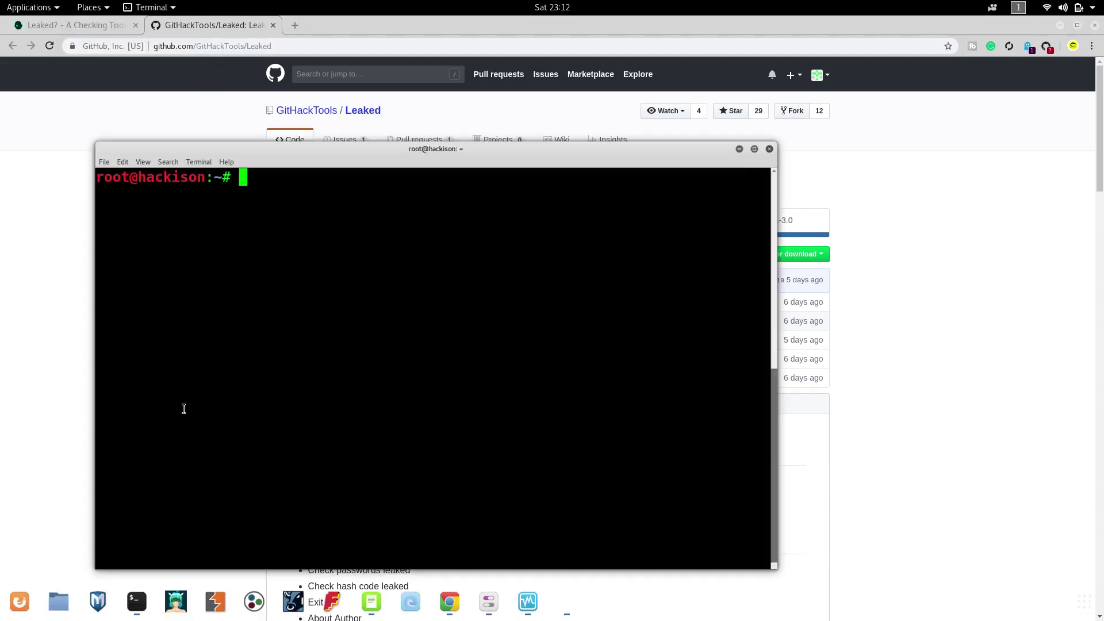
type("cd Des")
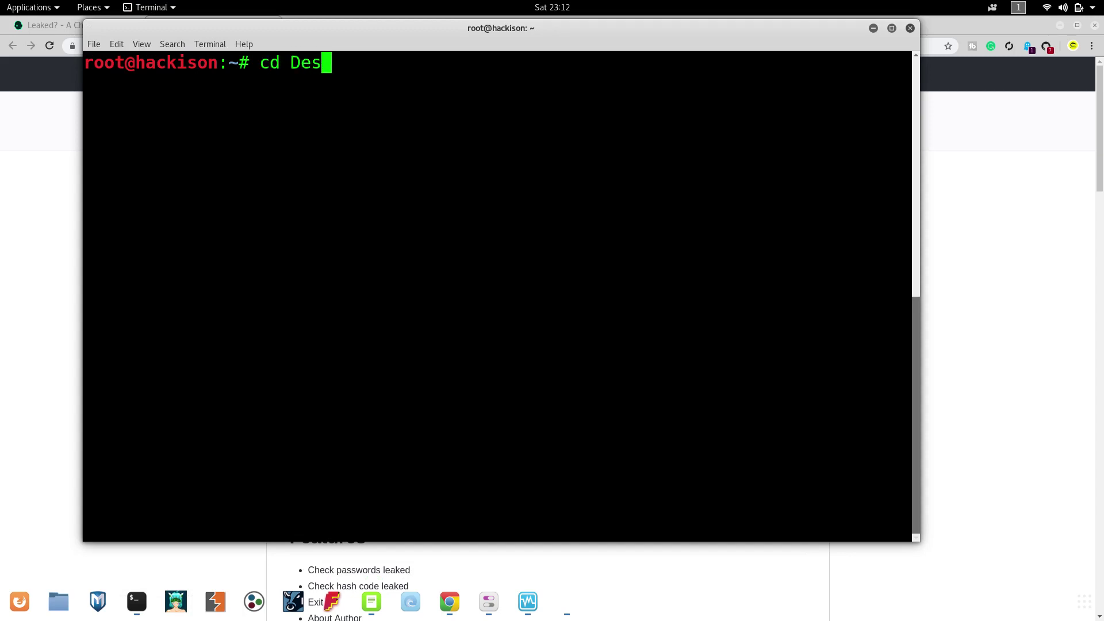
key("Tab")
key("Return")
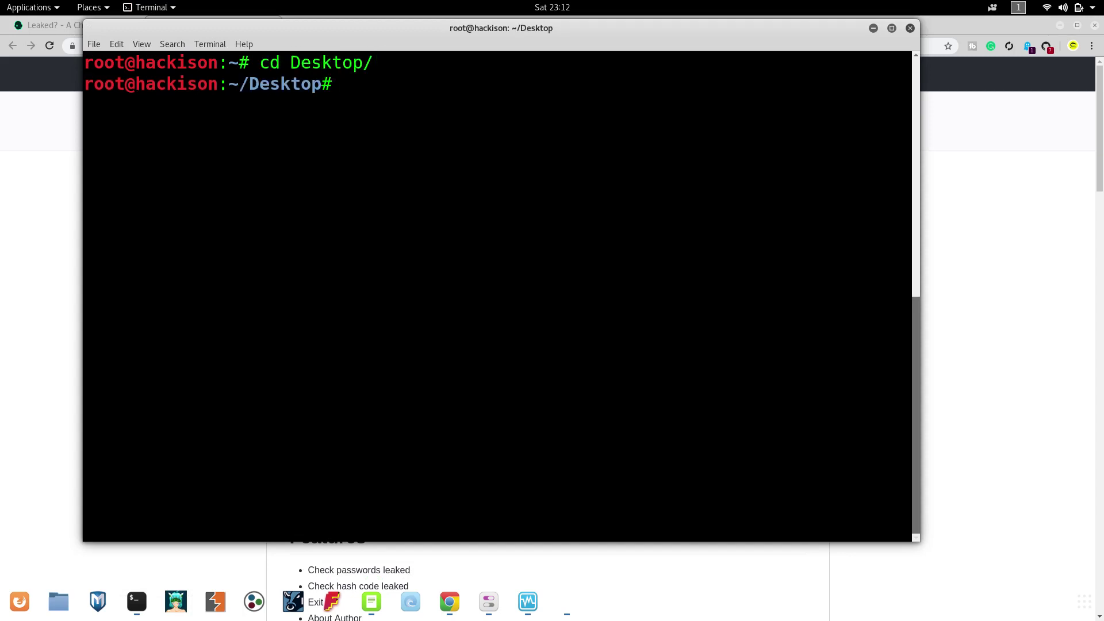
type("git clone")
key("ctrl+shift+v")
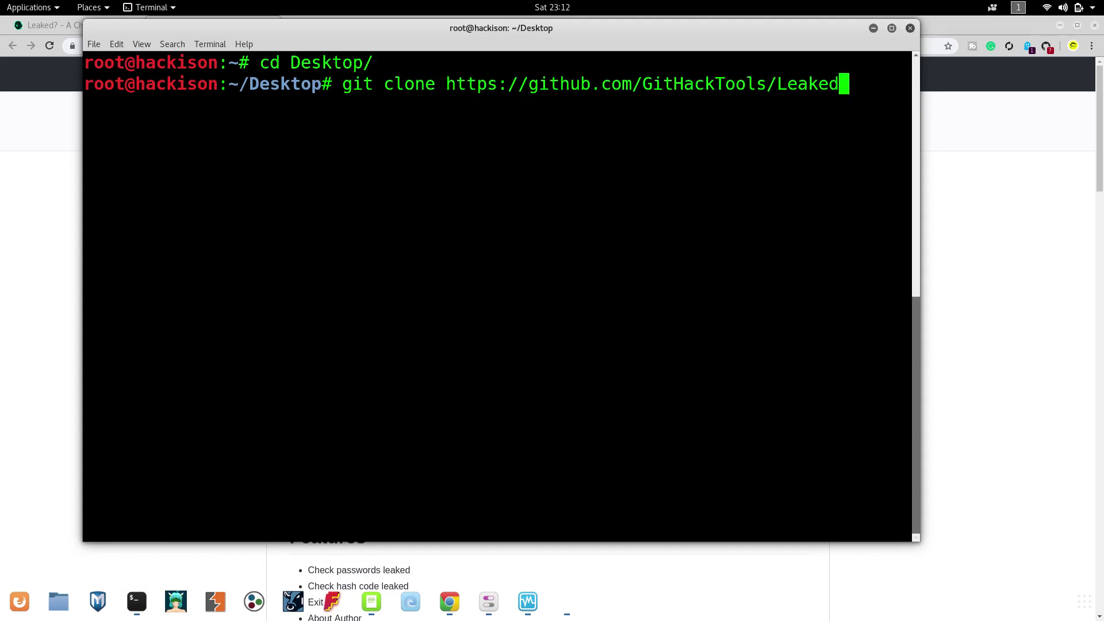
key("Return")
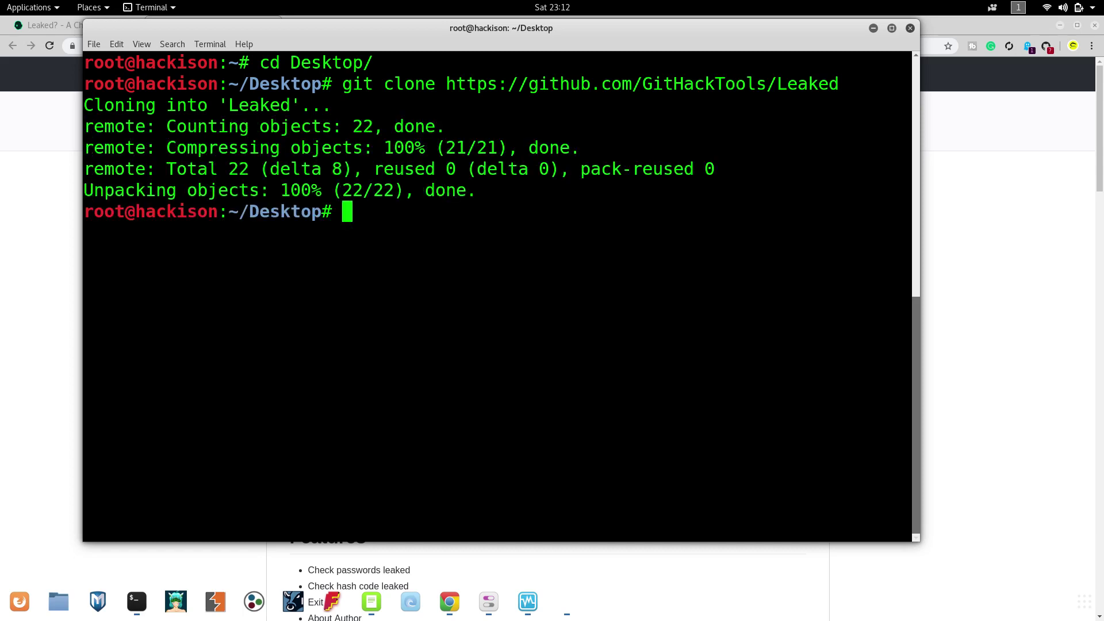
Enter the cloned Leaked folder and list its files.
type("cd Leak")
key("Tab")
key("Return")
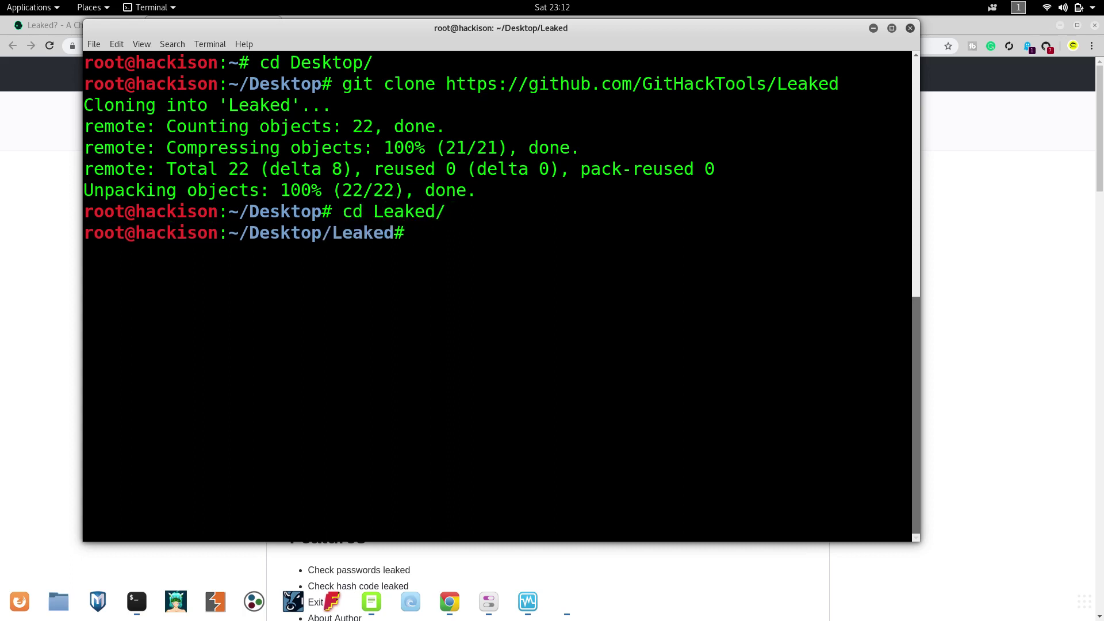
type("ls")
key("Return")
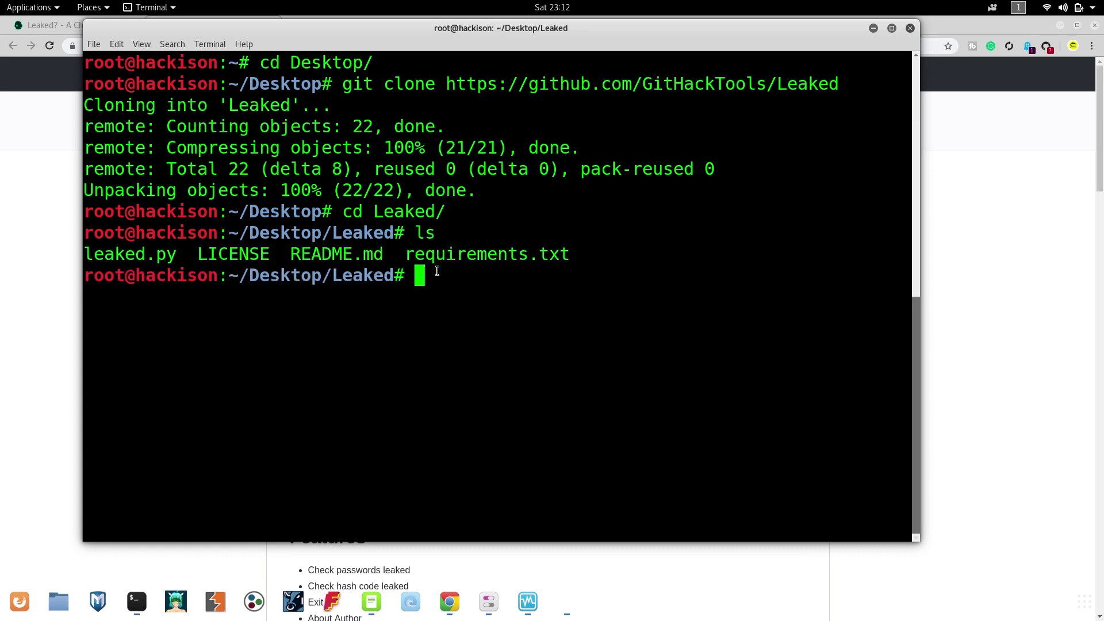
Run pip install -r requirements.txt, list the files again, and clear the screen.
type("pip ")
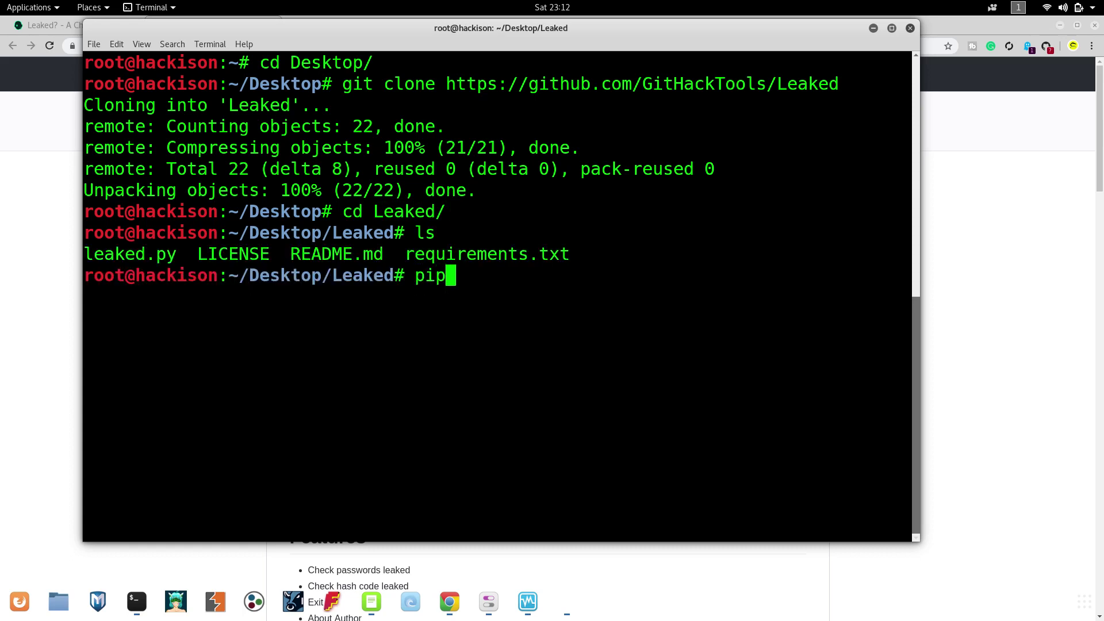
type("install -")
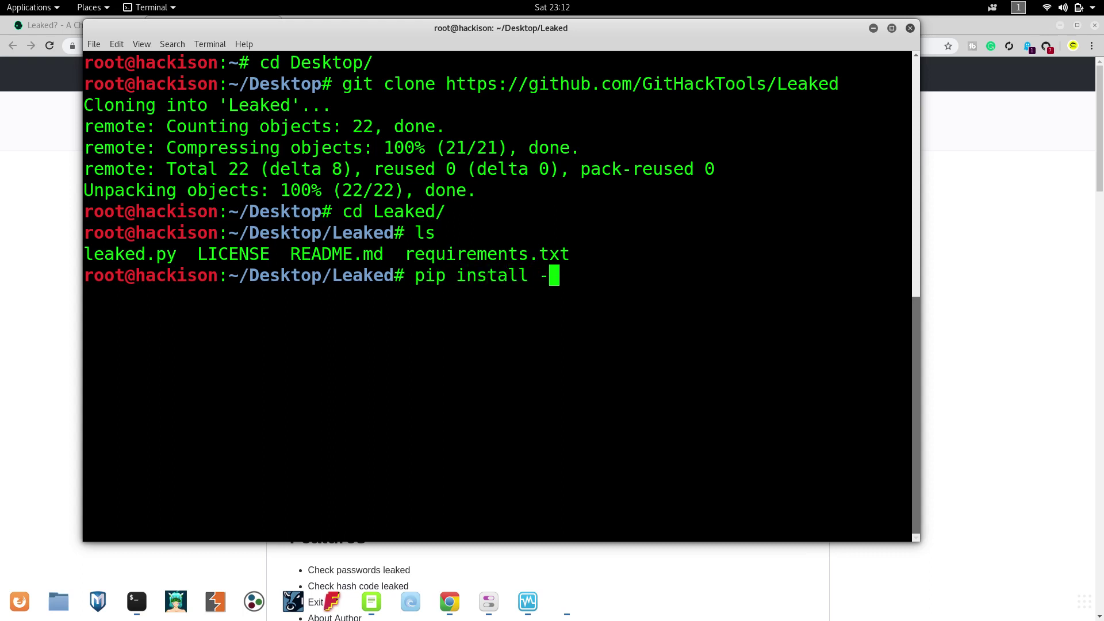
type("r re")
key("Tab")
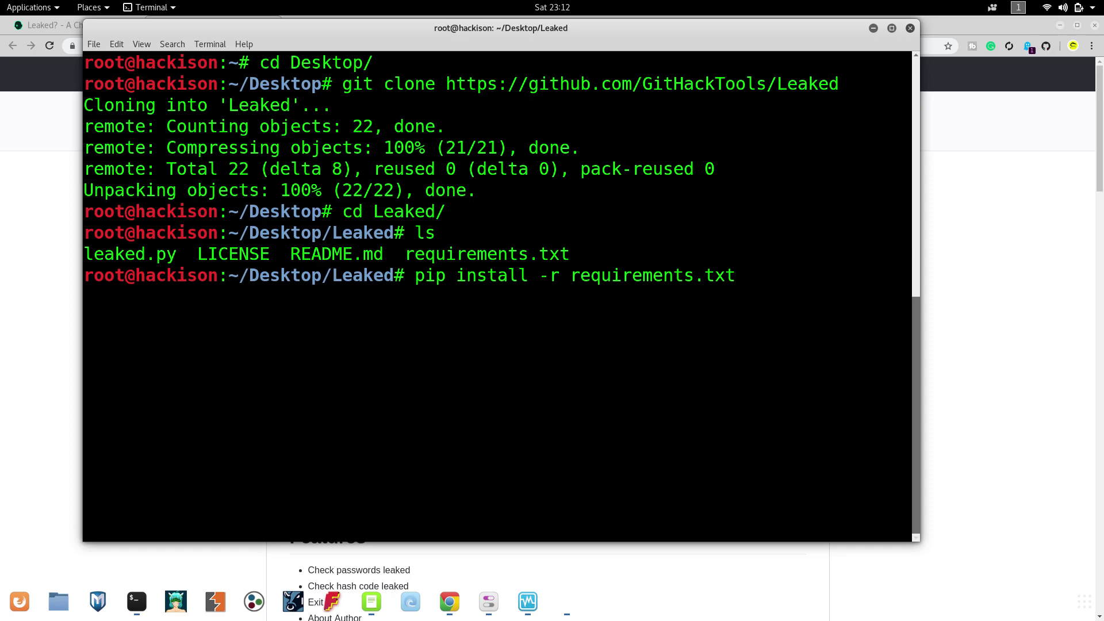
key("Return")
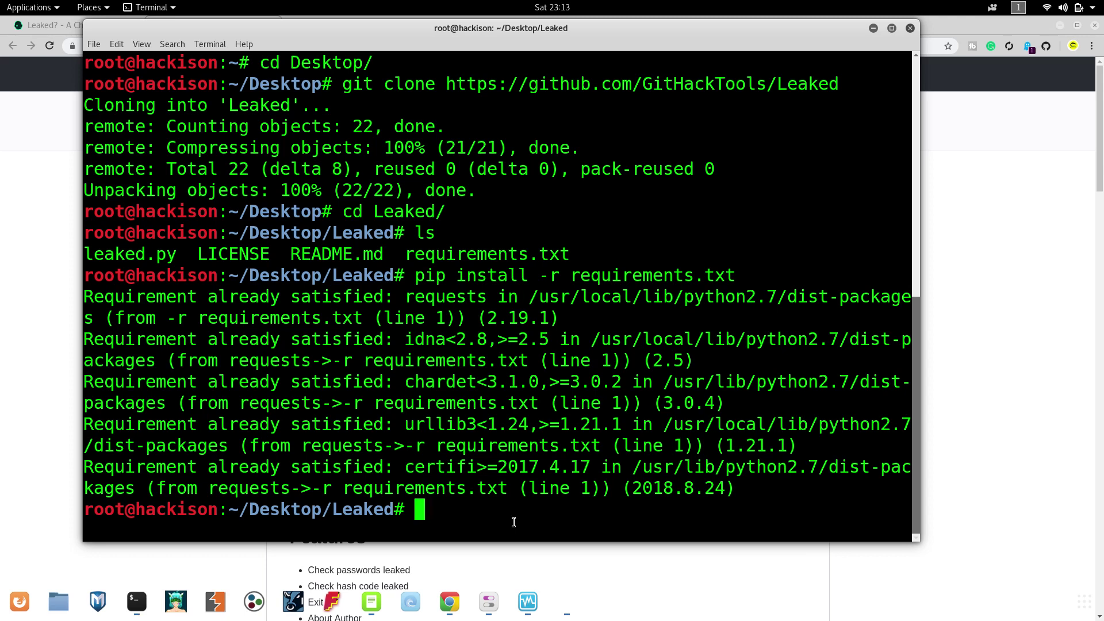
type("ls")
key("Return")
type("cler")
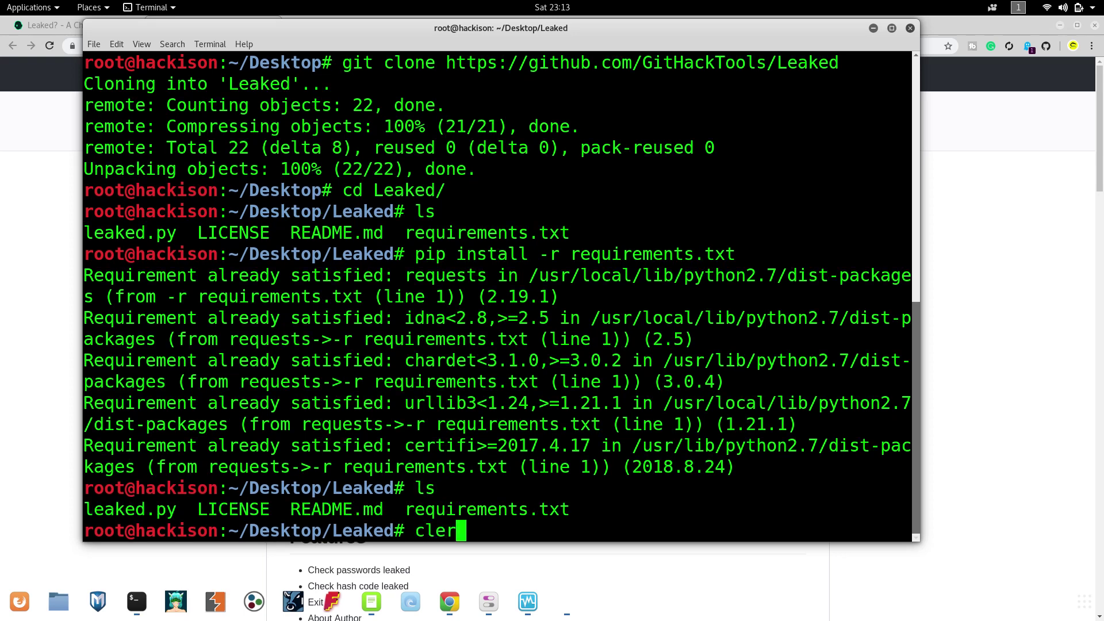
key("BackSpace")
type("ar")
key("Return")
List the files and launch the tool with python3 leaked.py.
type("ls")
key("Return")
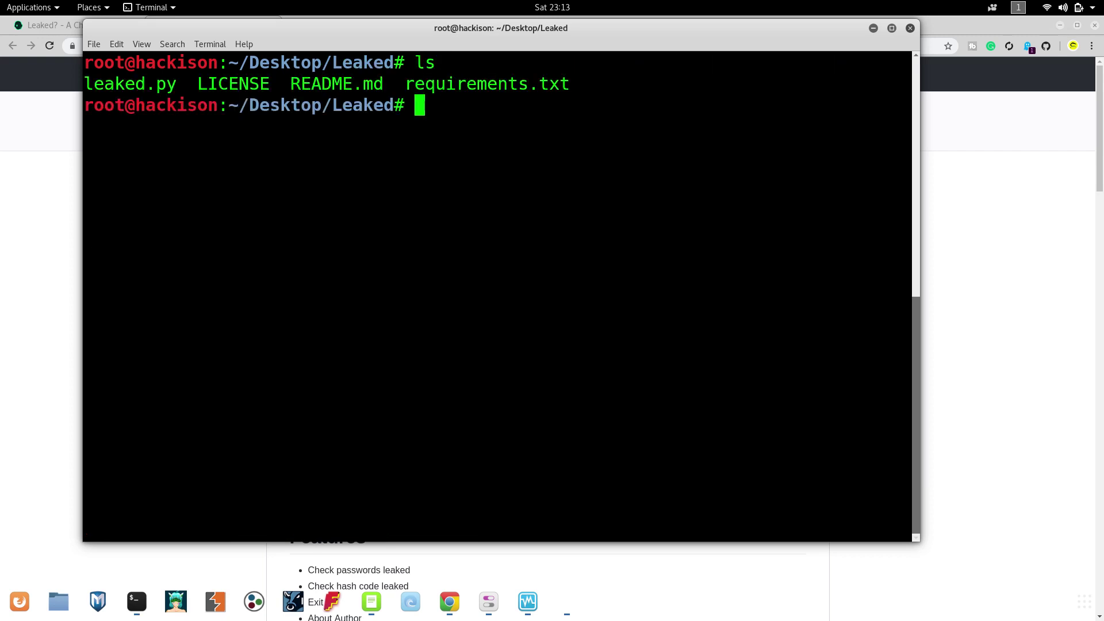
left_click_drag(196, 84, 92, 84)
left_click(92, 84)
type("python3")
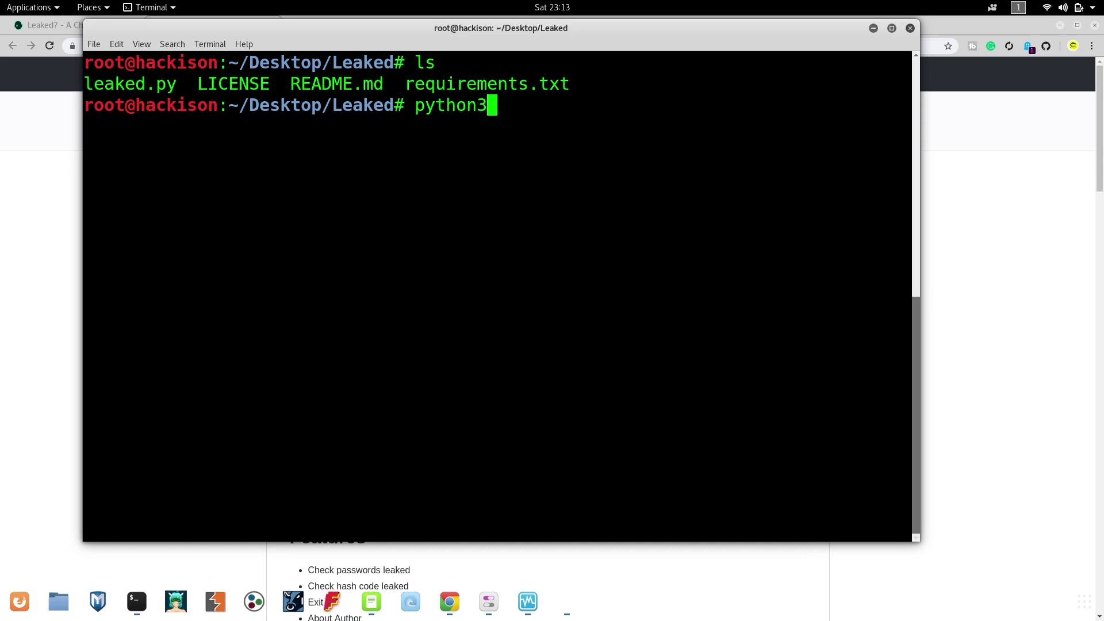
type(" l")
key("Tab")
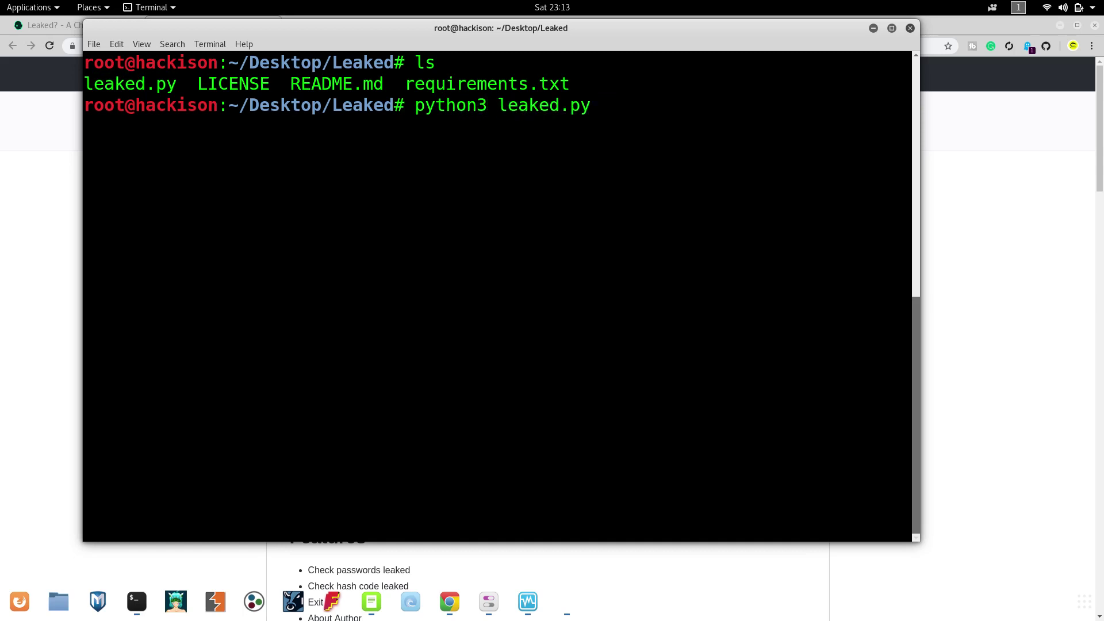
key("Return")
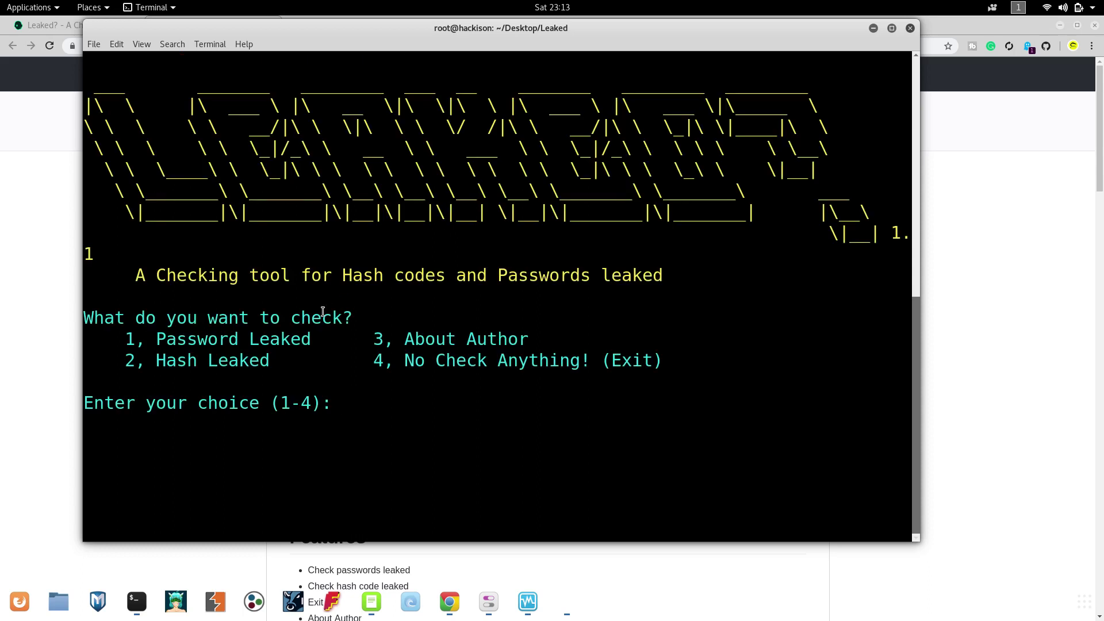
Highlight the Leaked title and the Password Leaked option in the tool's menu.
double_click(302, 339)
left_click(241, 377)
double_click(241, 377)
left_click(249, 362)
left_click_drag(157, 336, 304, 330)
left_click(303, 330)
Choose option 1 (Password Leaked) and submit a test password for checking.
type("1")
key("Return")
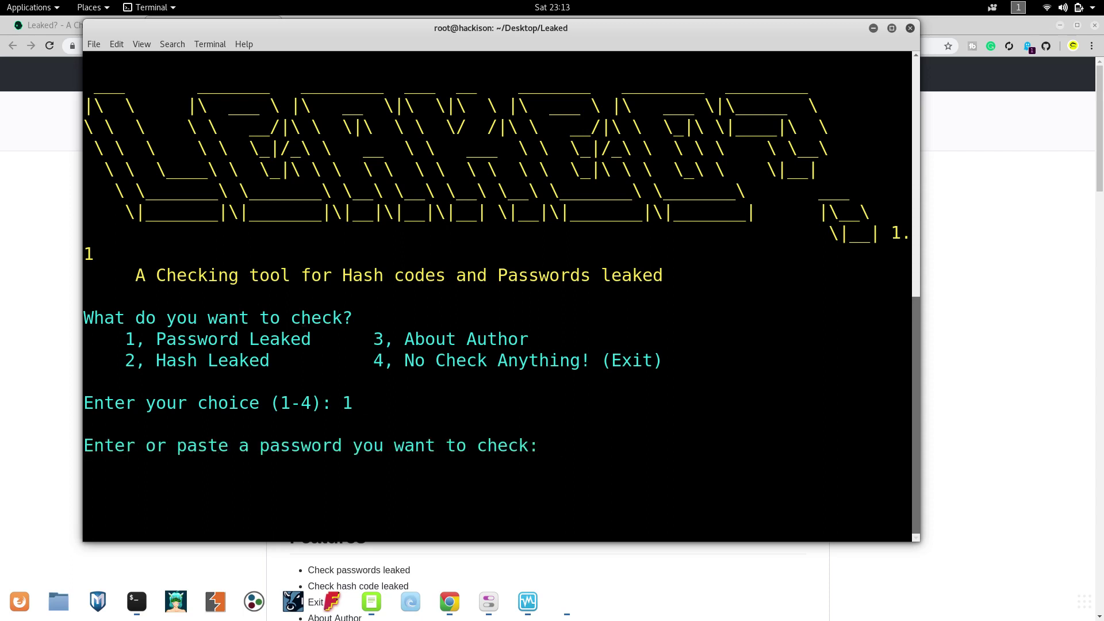
type("hellohacker")
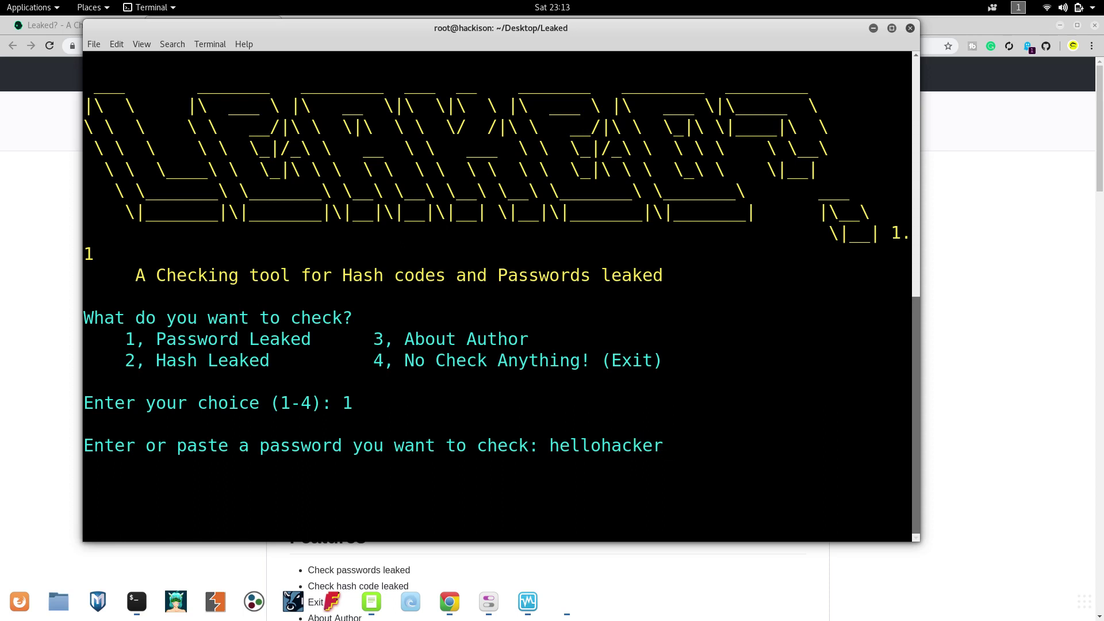
key("Return")
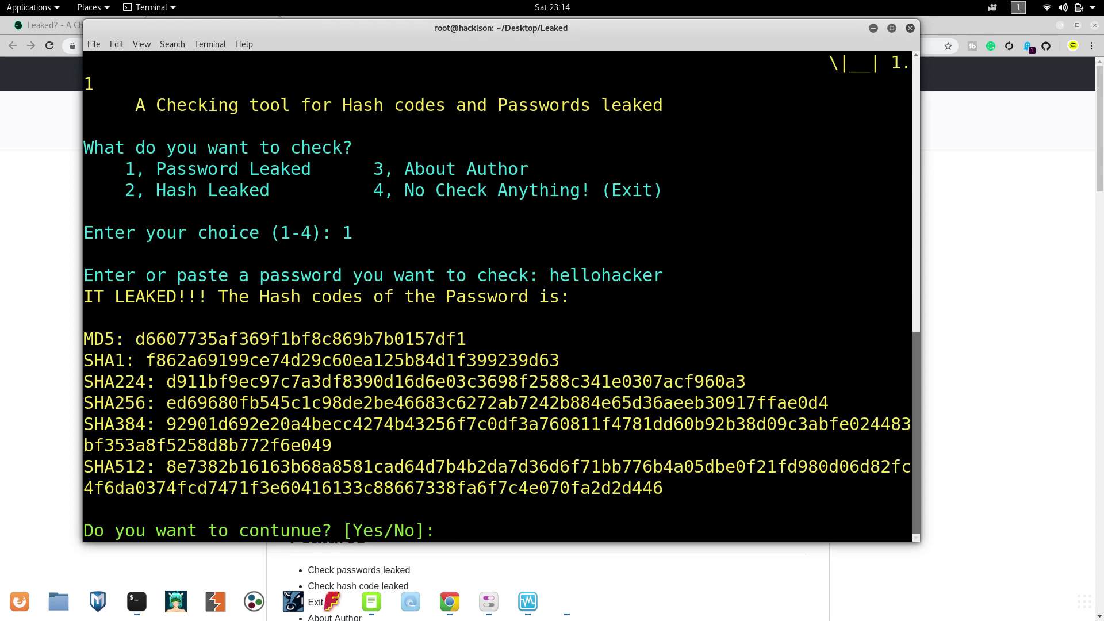
Highlight the IT LEAKED message, the checked password, and the listed hash codes.
left_click_drag(142, 298, 375, 296)
left_click_drag(550, 276, 676, 265)
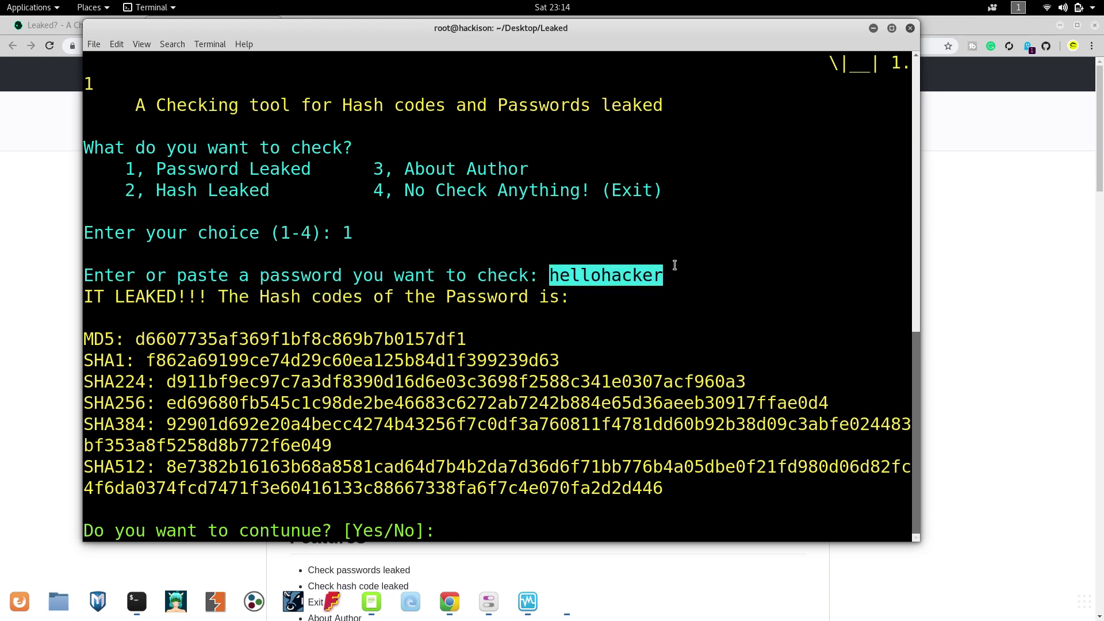
left_click(520, 306)
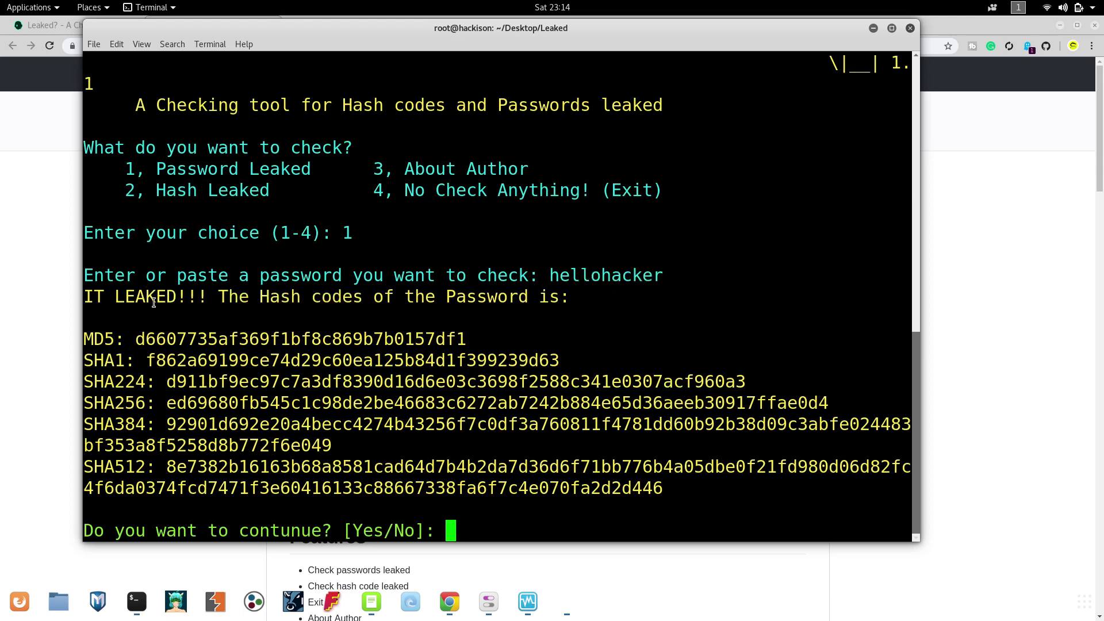
left_click_drag(133, 329, 409, 488)
left_click(408, 488)
Answer yes, choose option 1 again, and submit a stronger test password.
type("yes")
key("Return")
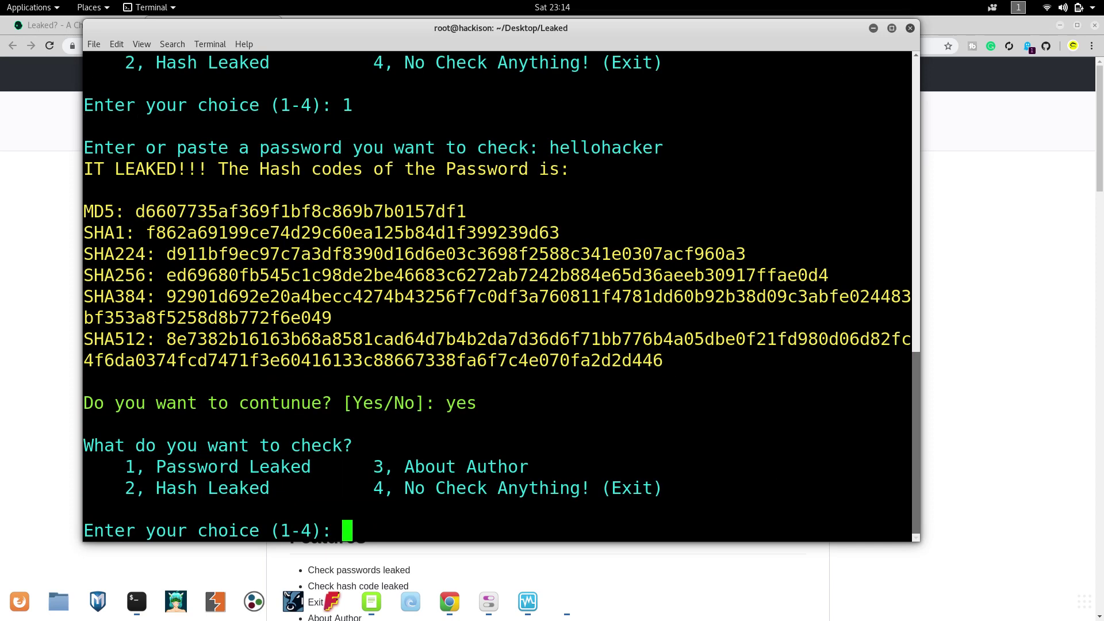
type("1")
key("Return")
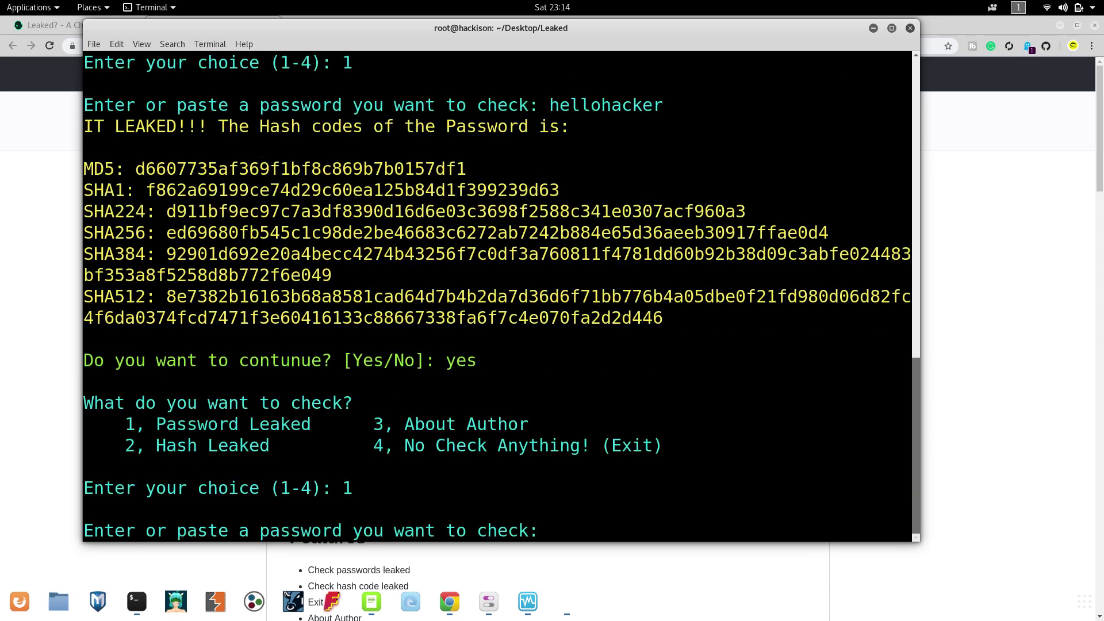
type("Google")
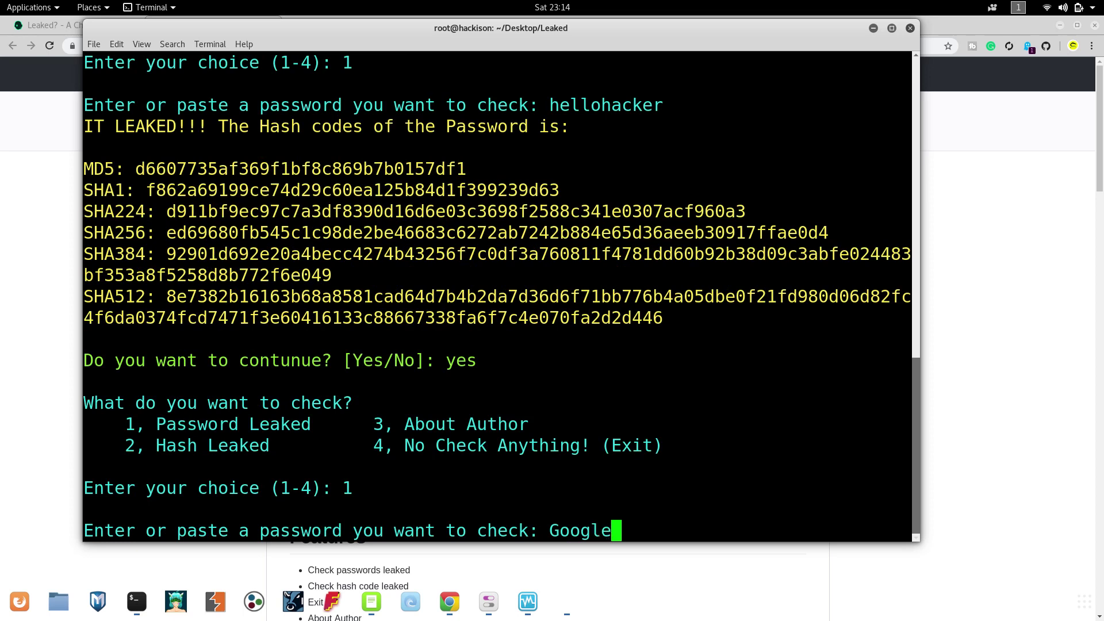
type("M$239")
key("Return")
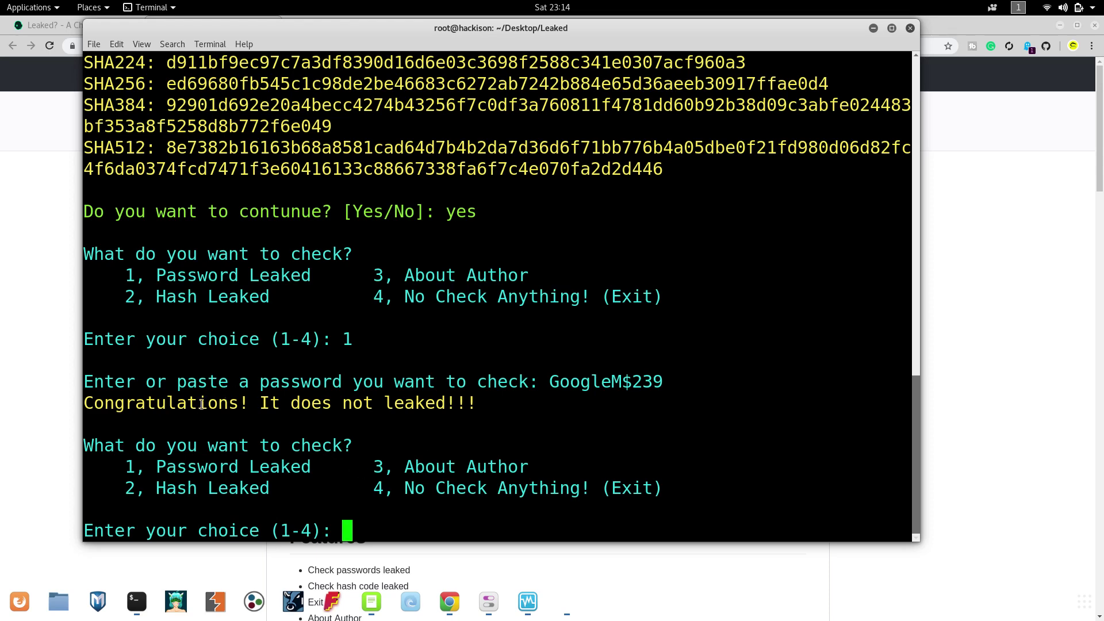
Highlight the not-leaked verdict and the password that was checked.
left_click_drag(105, 395, 478, 410)
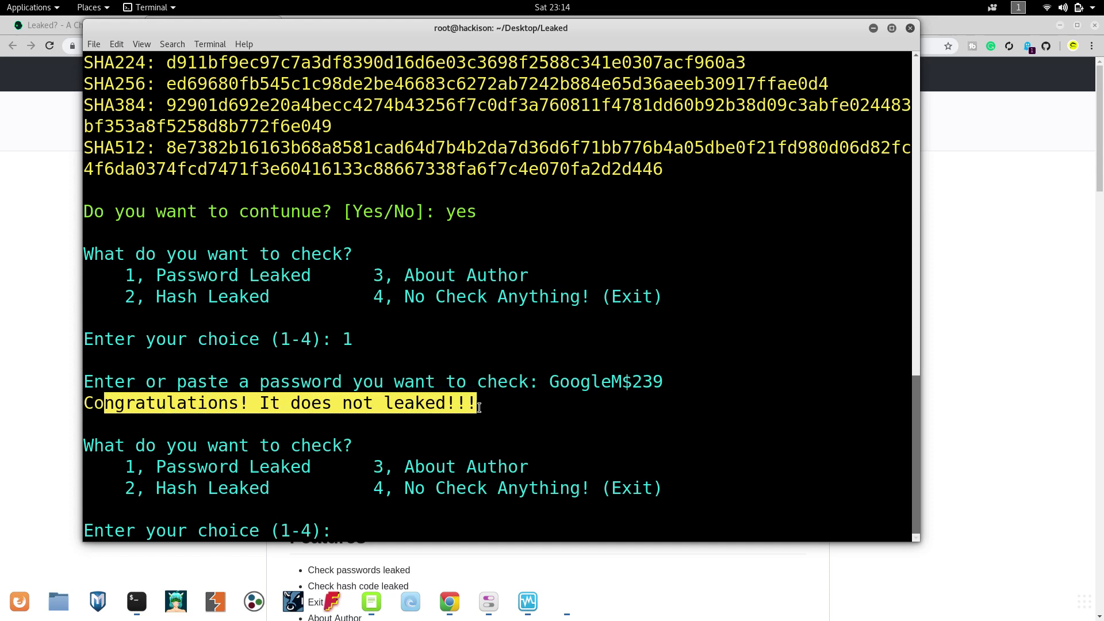
left_click(235, 429)
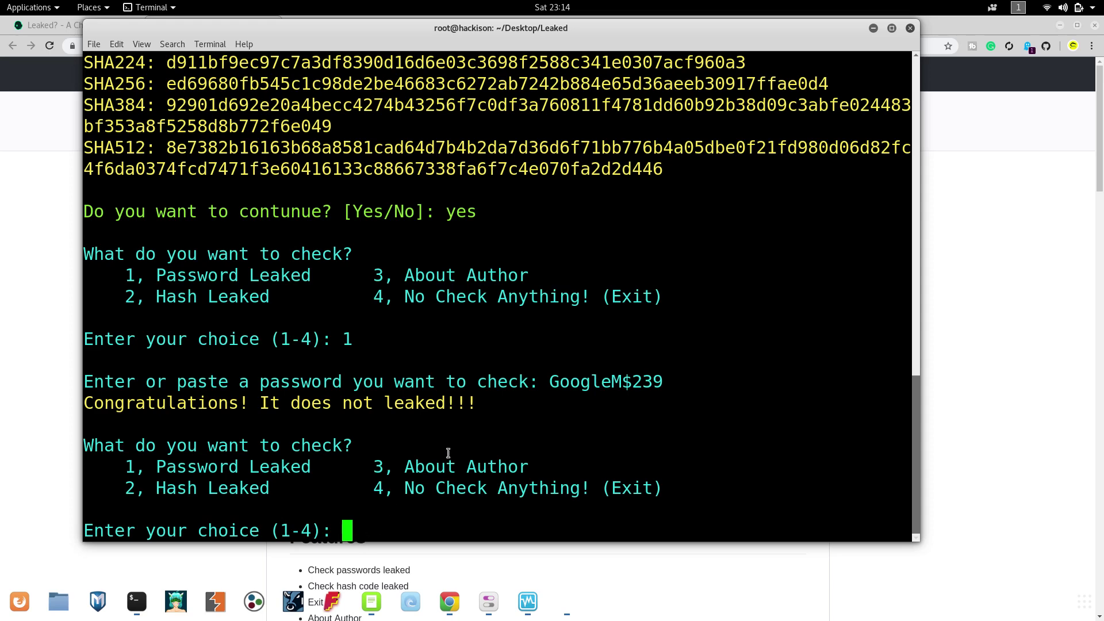
left_click_drag(547, 382, 629, 383)
Choose option 2 and submit the copied earlier SHA512 hash for a leak check.
type("2")
key("Return")
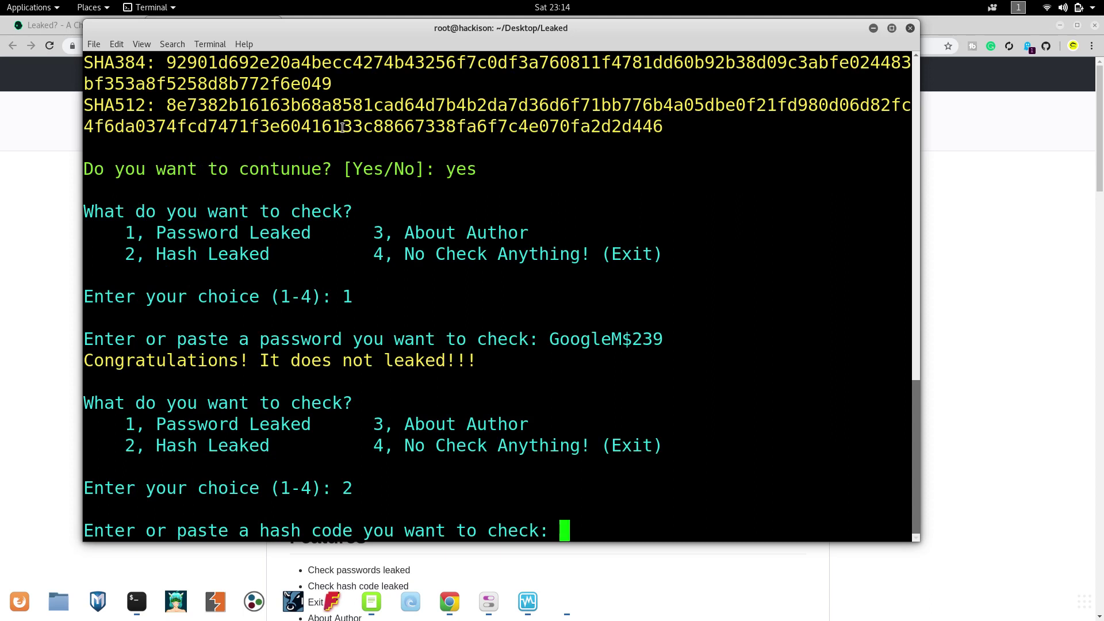
left_click_drag(166, 105, 659, 126)
right_click(628, 118)
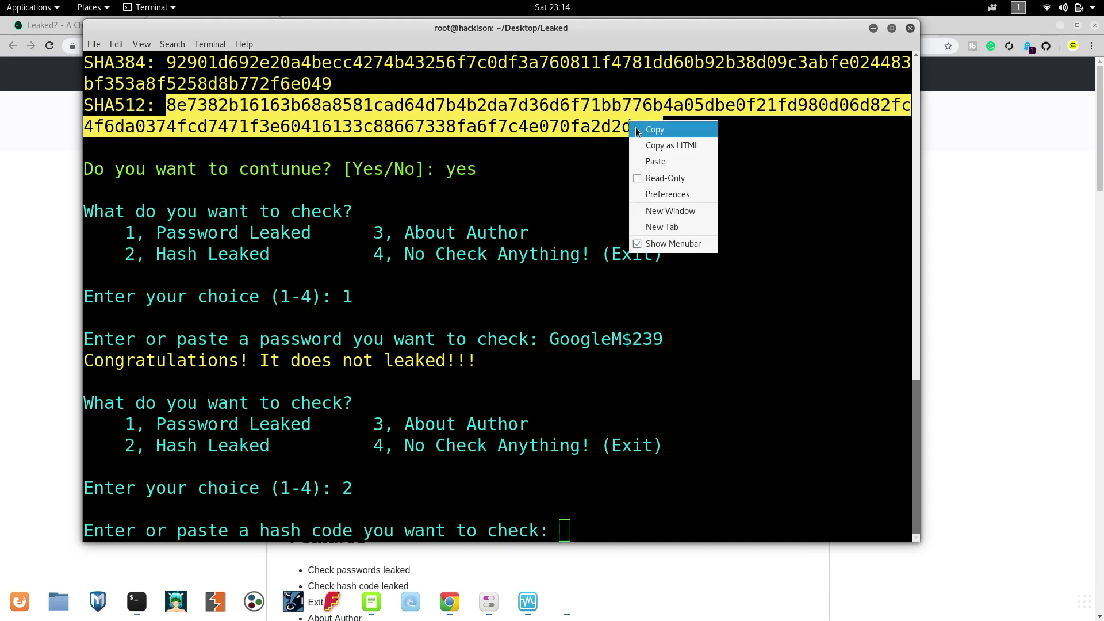
left_click(637, 130)
left_click(593, 515)
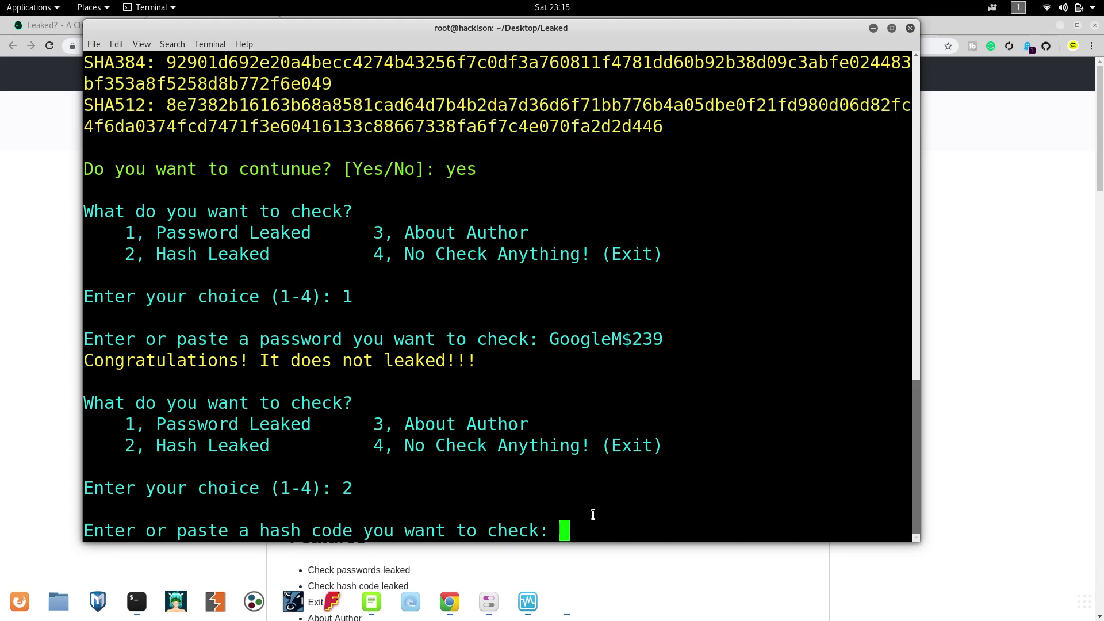
key("ctrl+shift+v")
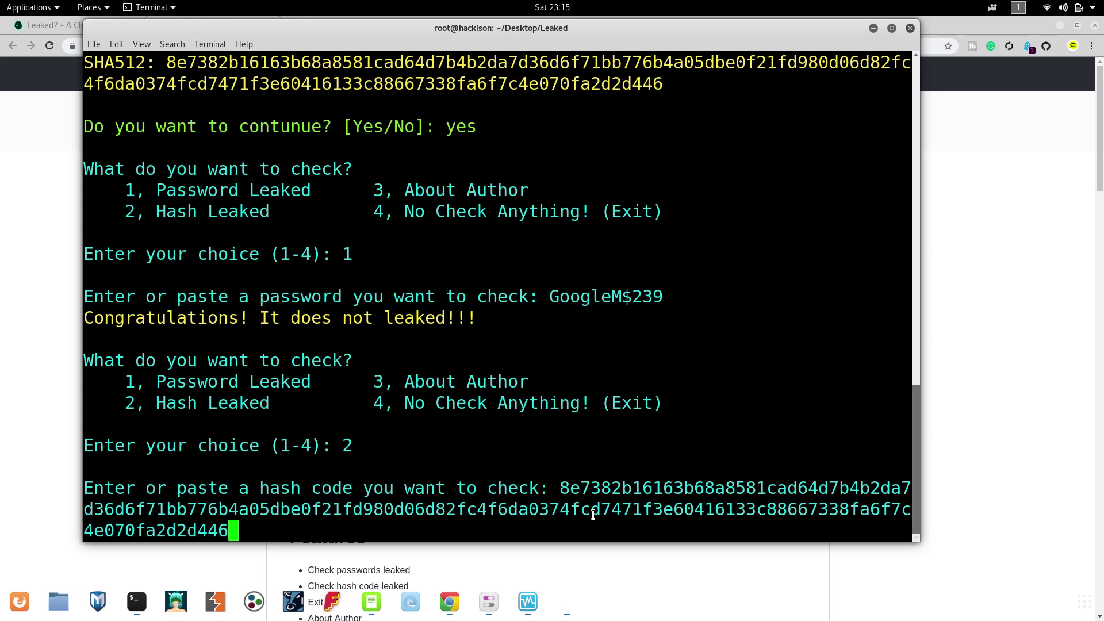
key("Return")
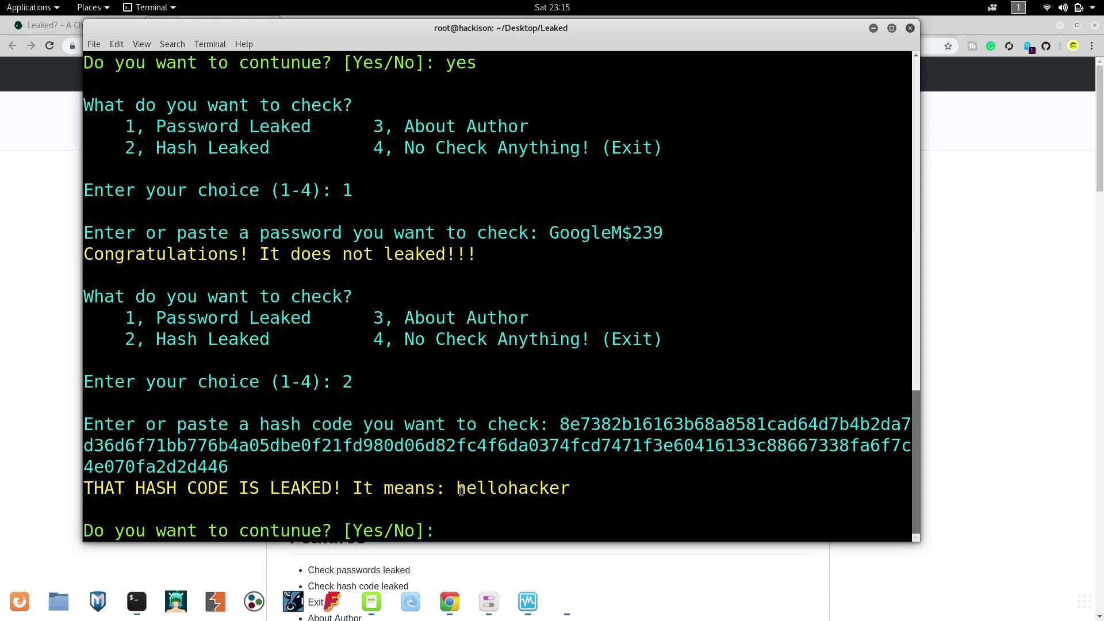
Highlight the revealed original password and result line, then answer yes to continue.
left_click_drag(457, 488, 568, 486)
left_click(566, 485)
triple_click(565, 485)
left_click(565, 484)
type("yes")
key("Return")
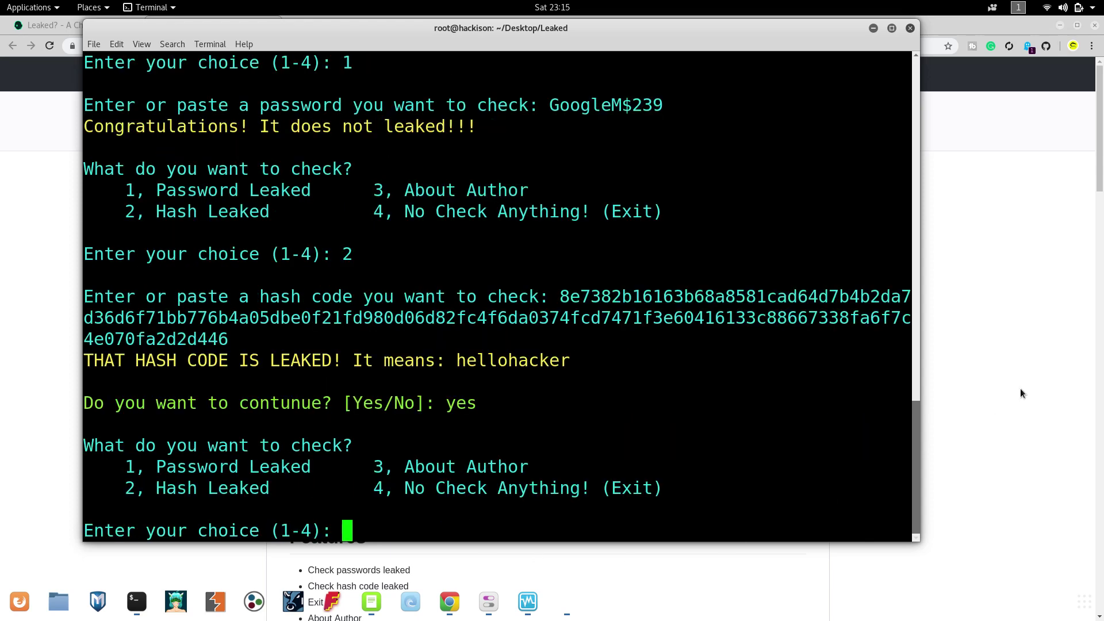
Bring Chrome forward and open the Online MD5 Hash Generator site in a new tab.
left_click(693, 556)
double_click(286, 24)
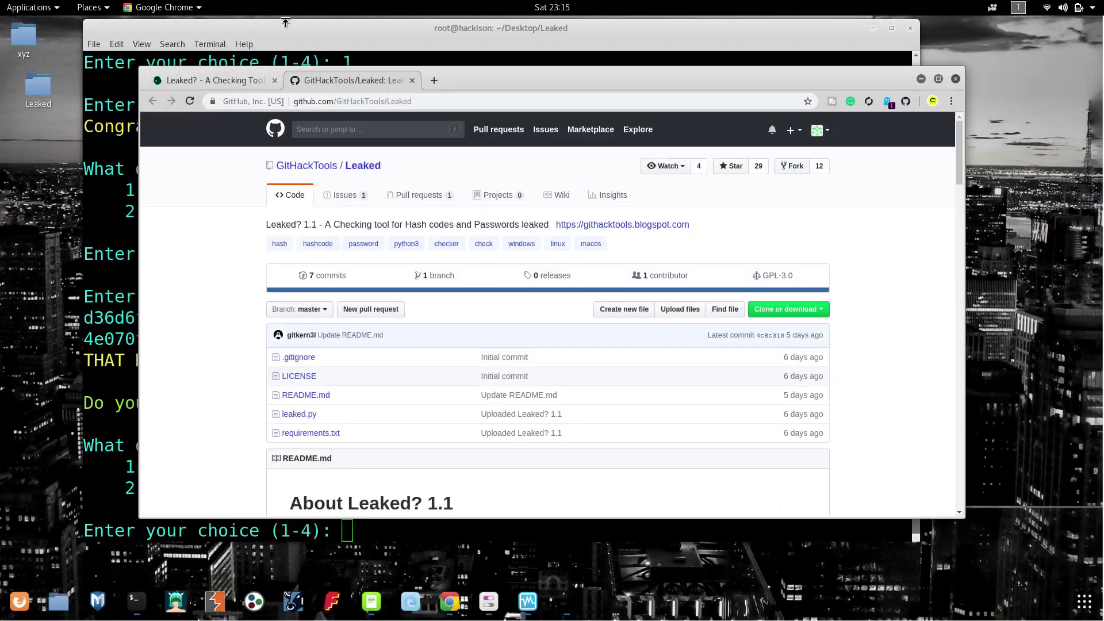
double_click(446, 82)
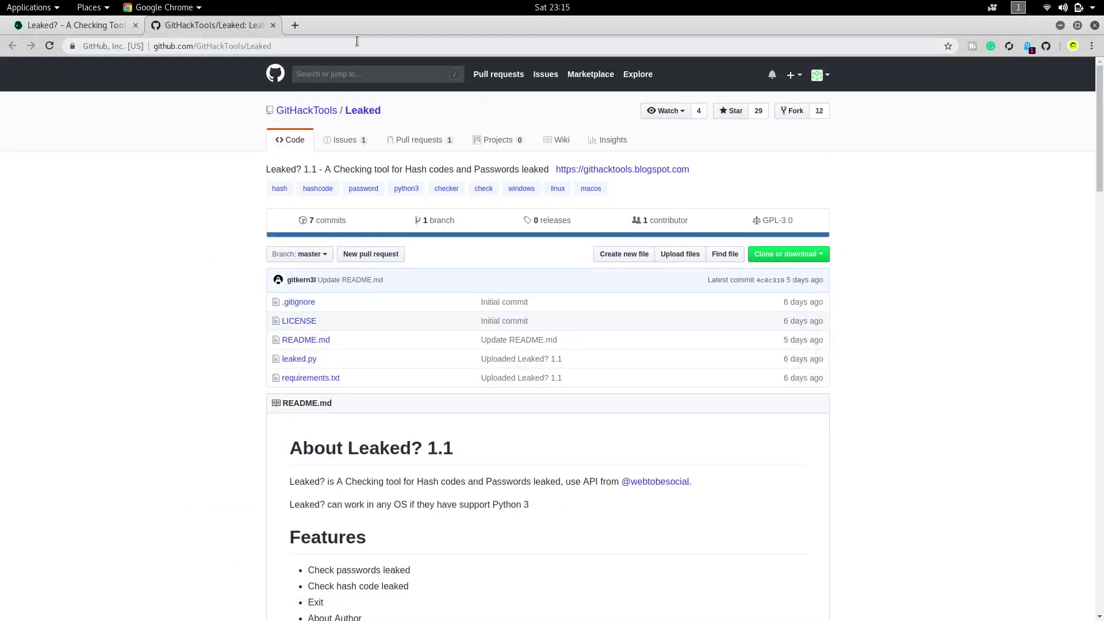
left_click(301, 22)
type("online")
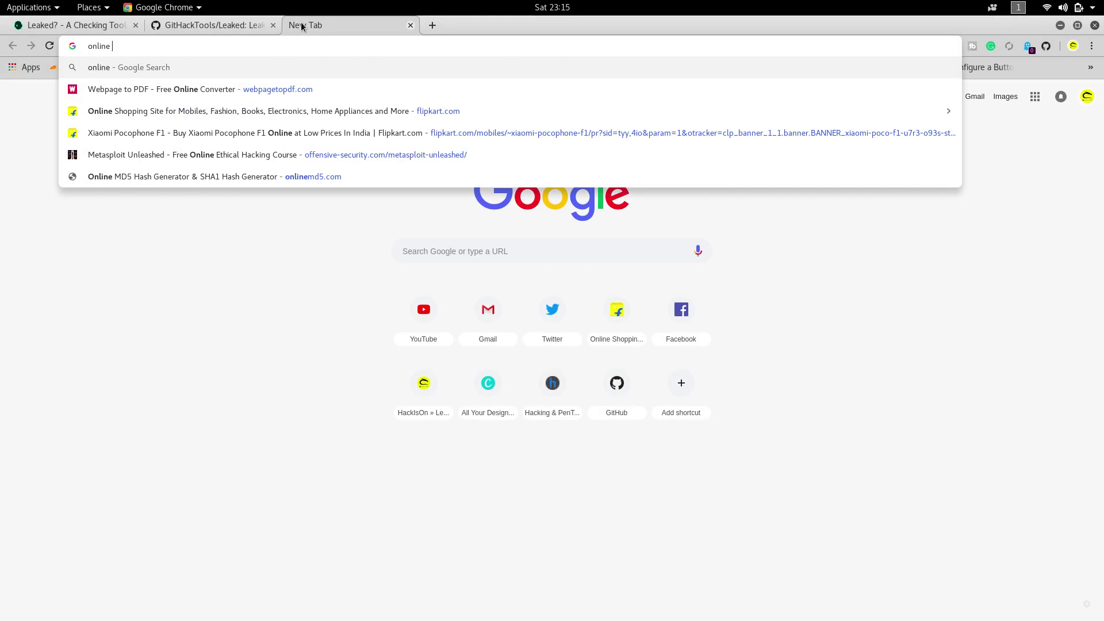
left_click(179, 177)
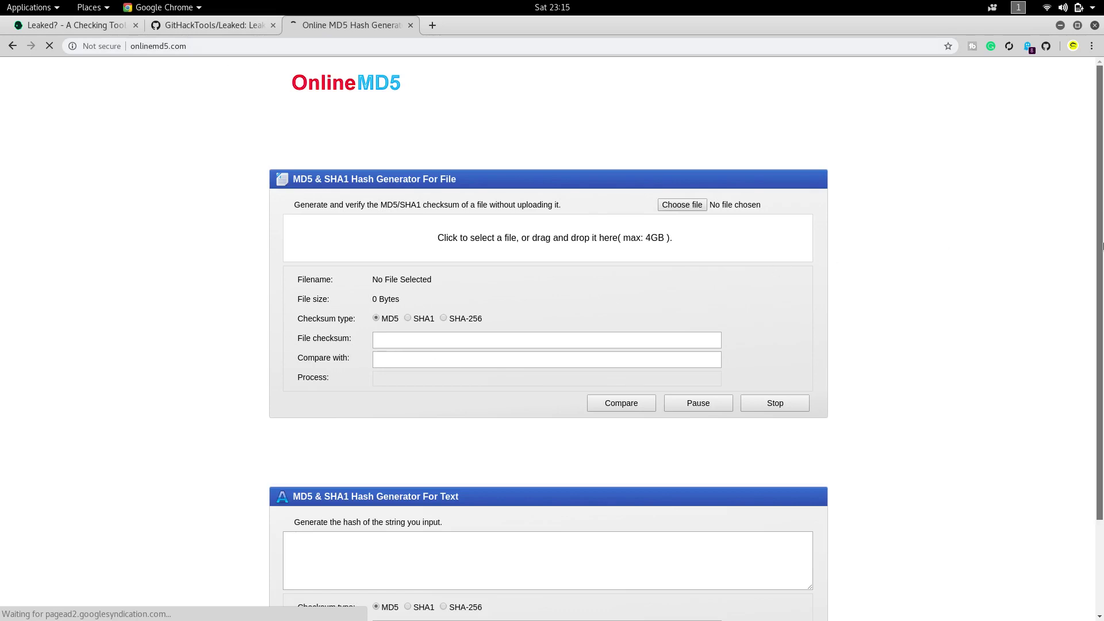
Hash a one-word test phrase and select the MD5 result 1ACF454C805BC7E192AB480D22032068.
scroll(856, 509, "down", 3)
left_click(460, 441)
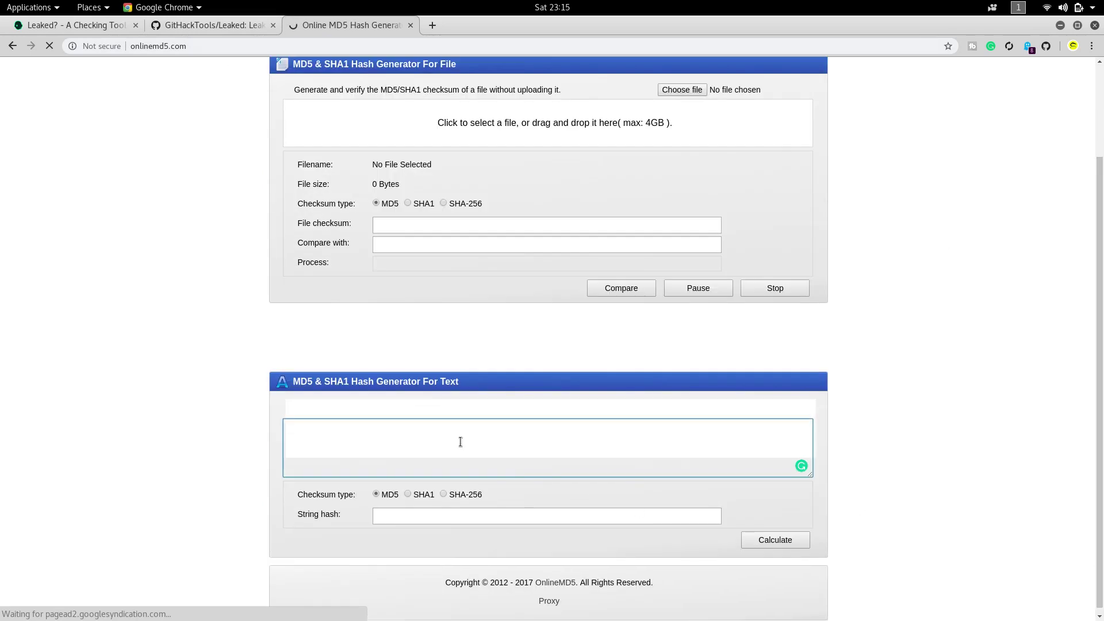
type("the hacker")
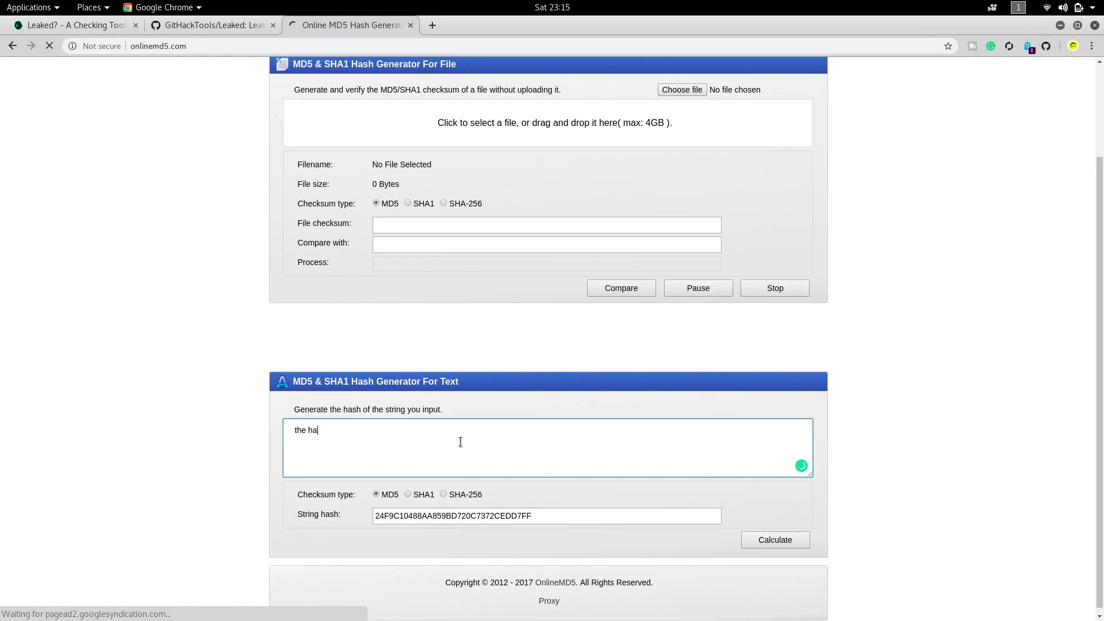
double_click(453, 515)
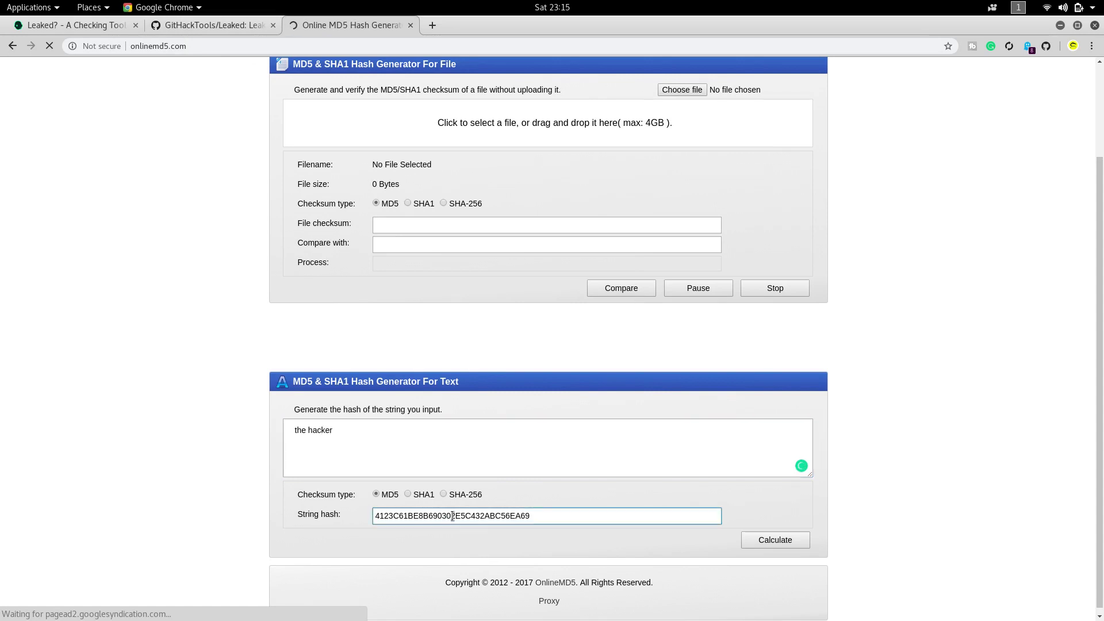
left_click(307, 430)
key("BackSpace")
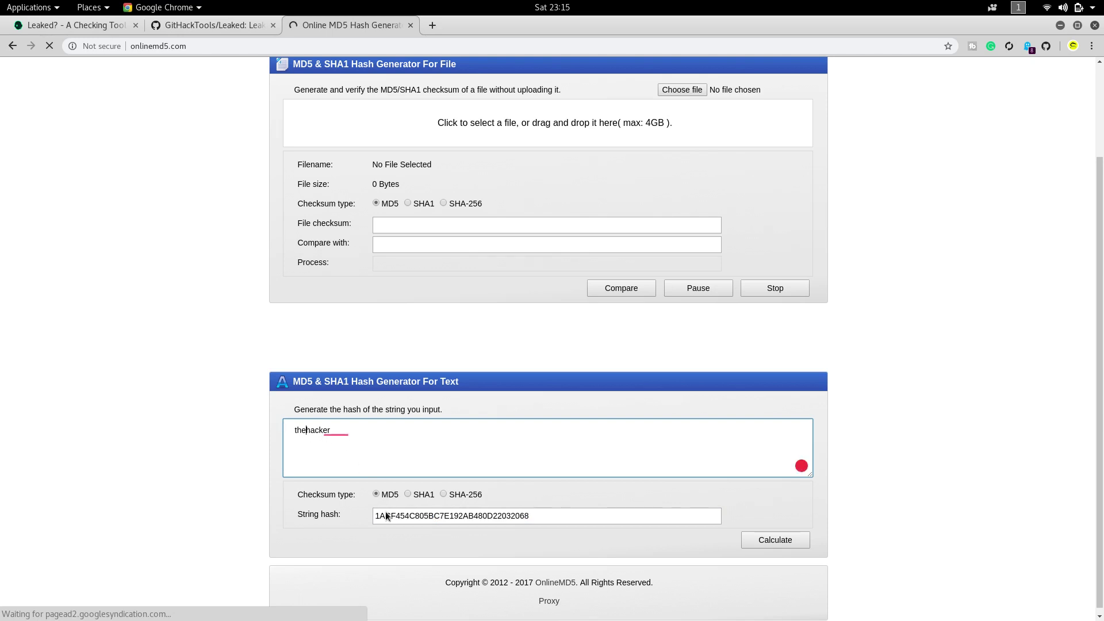
double_click(392, 519)
key("ctrl+c")
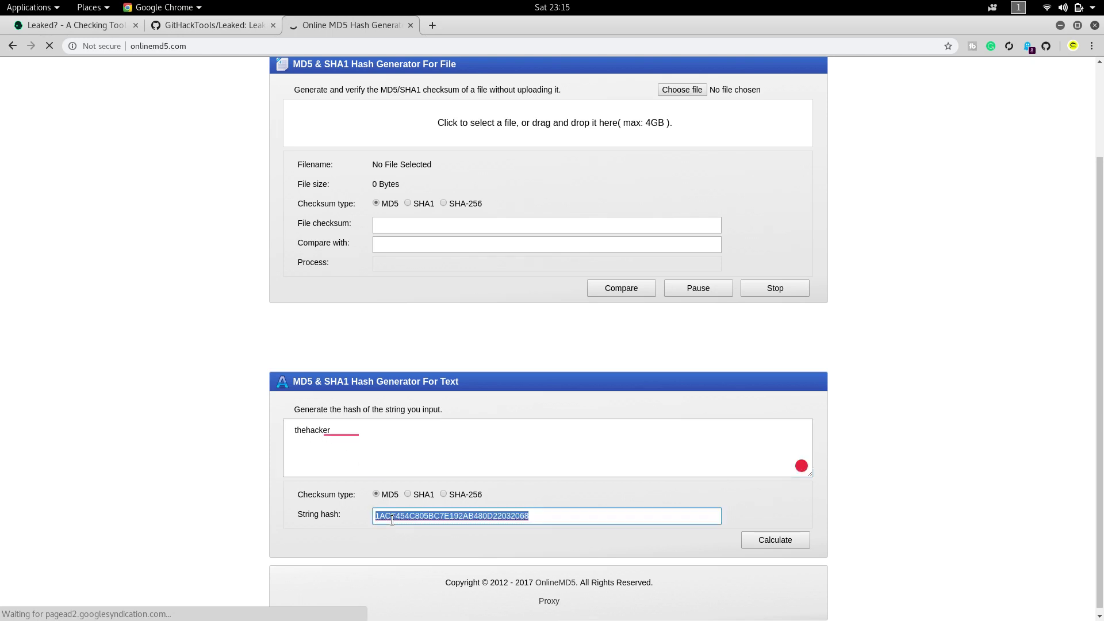
Back in the terminal, choose option 2 and submit the copied MD5 hash for a leak check.
mouse_move(287, 615)
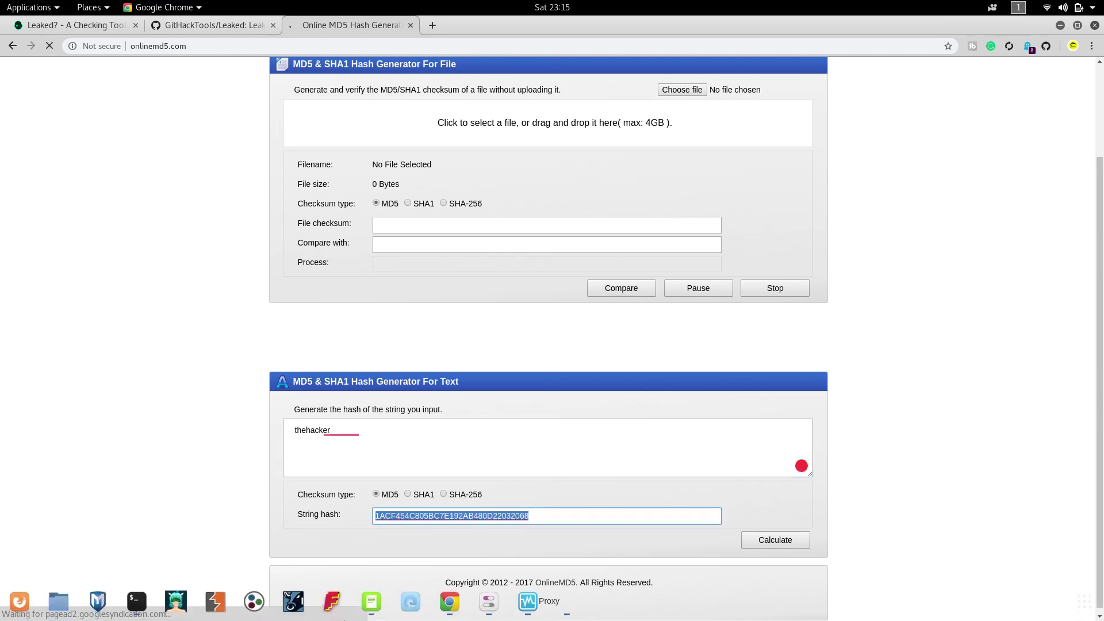
left_click(143, 613)
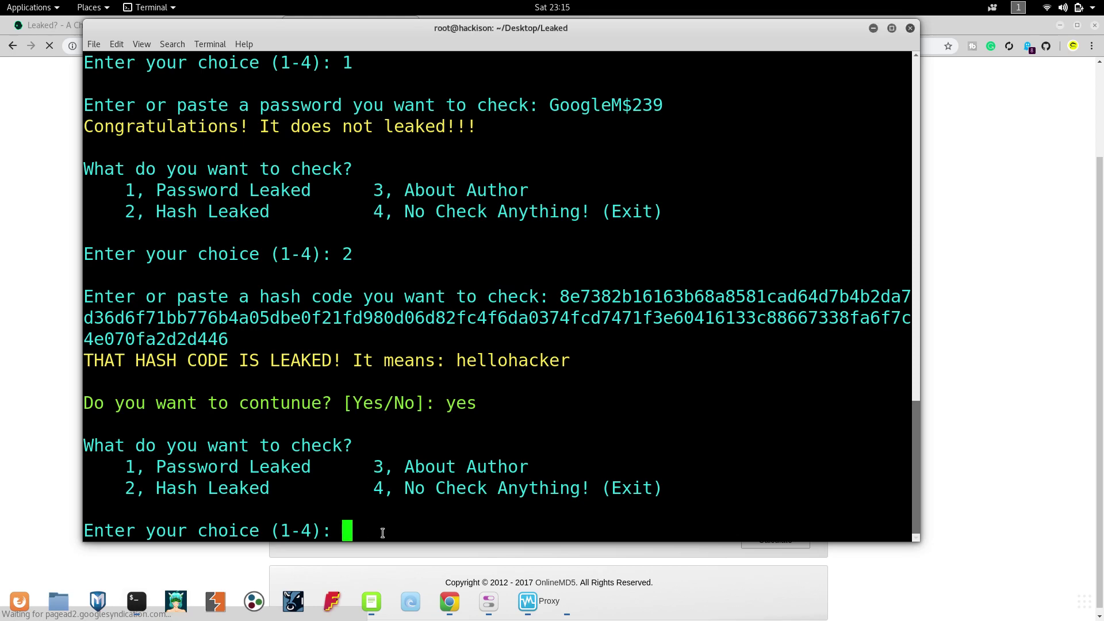
type("2")
key("Return")
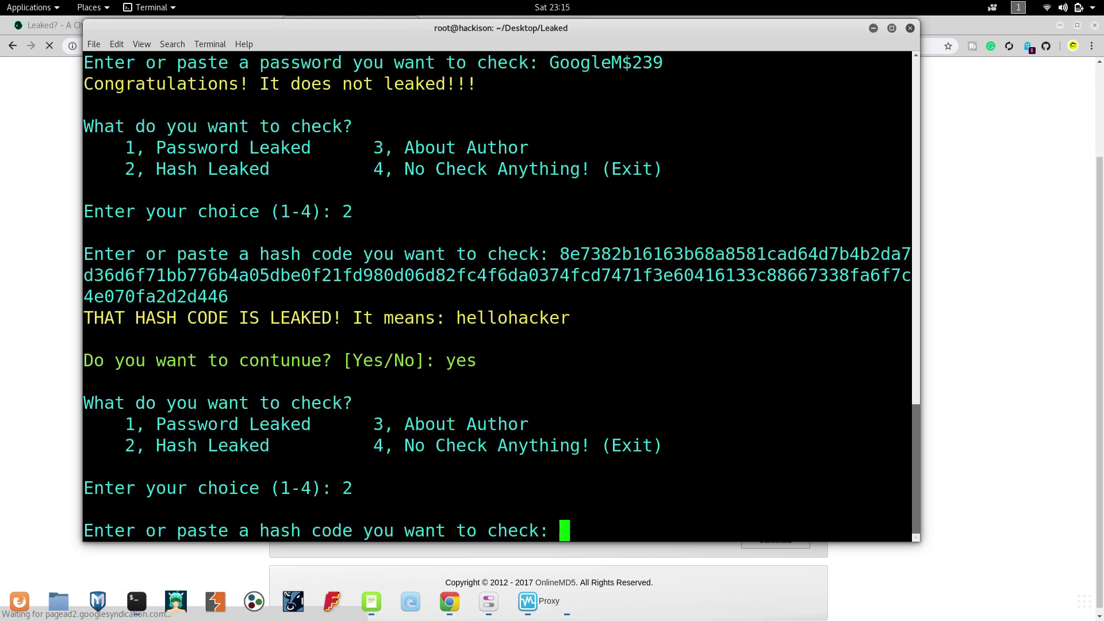
key("ctrl+shift+v")
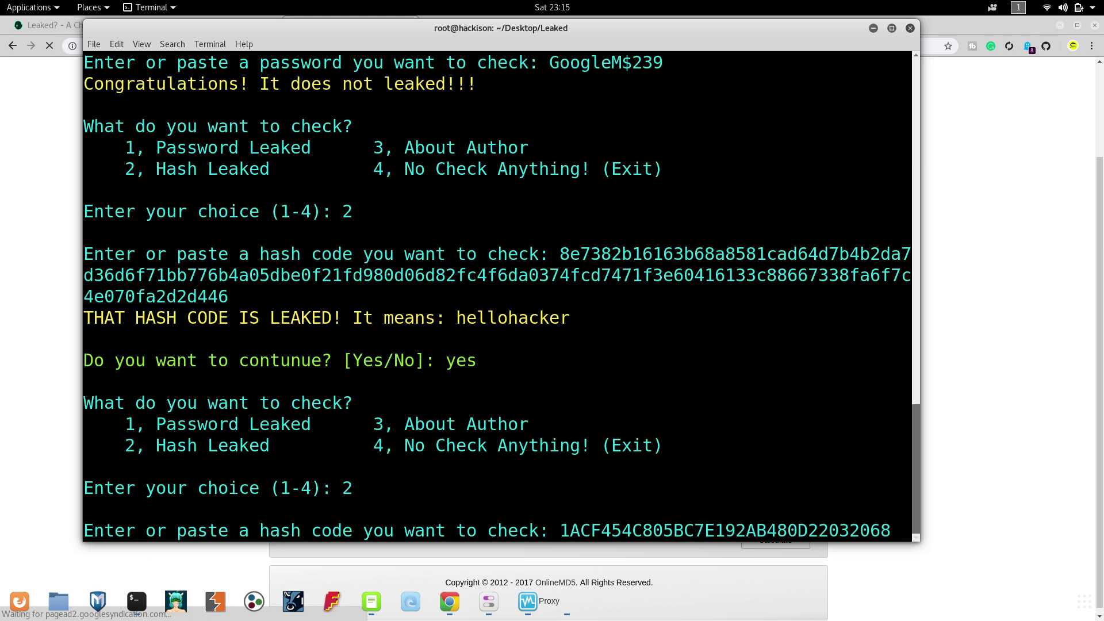
key("Return")
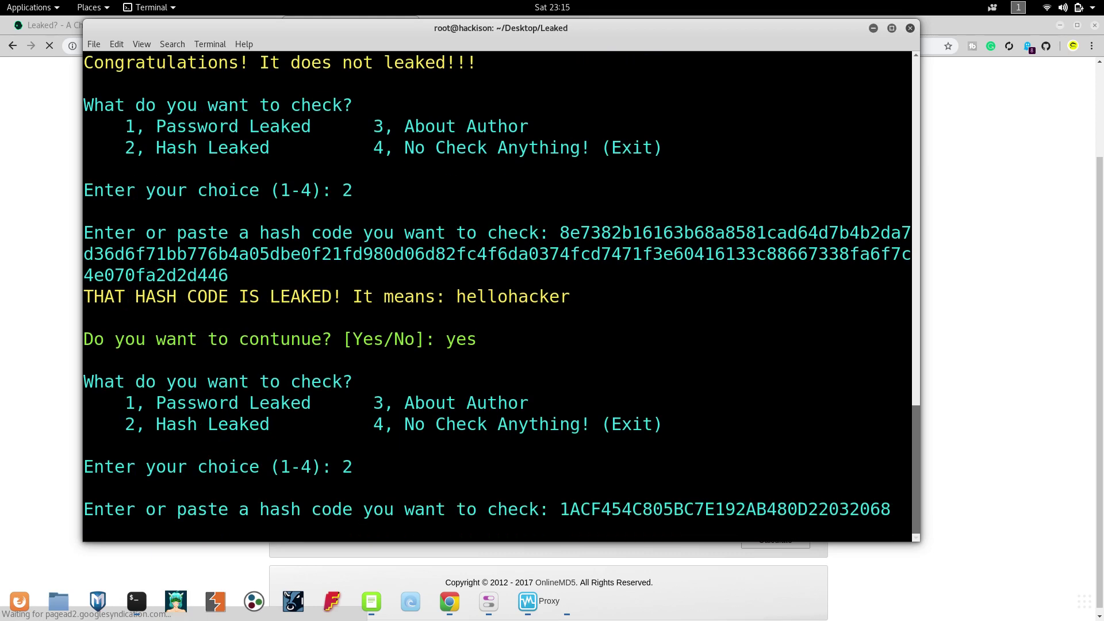
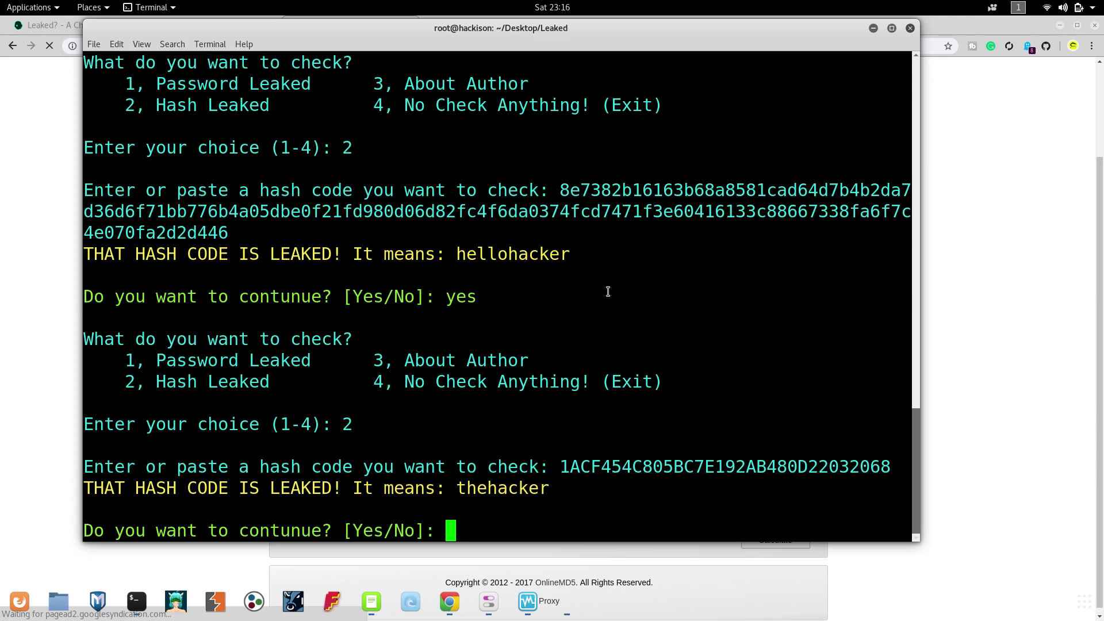
left_click(874, 30)
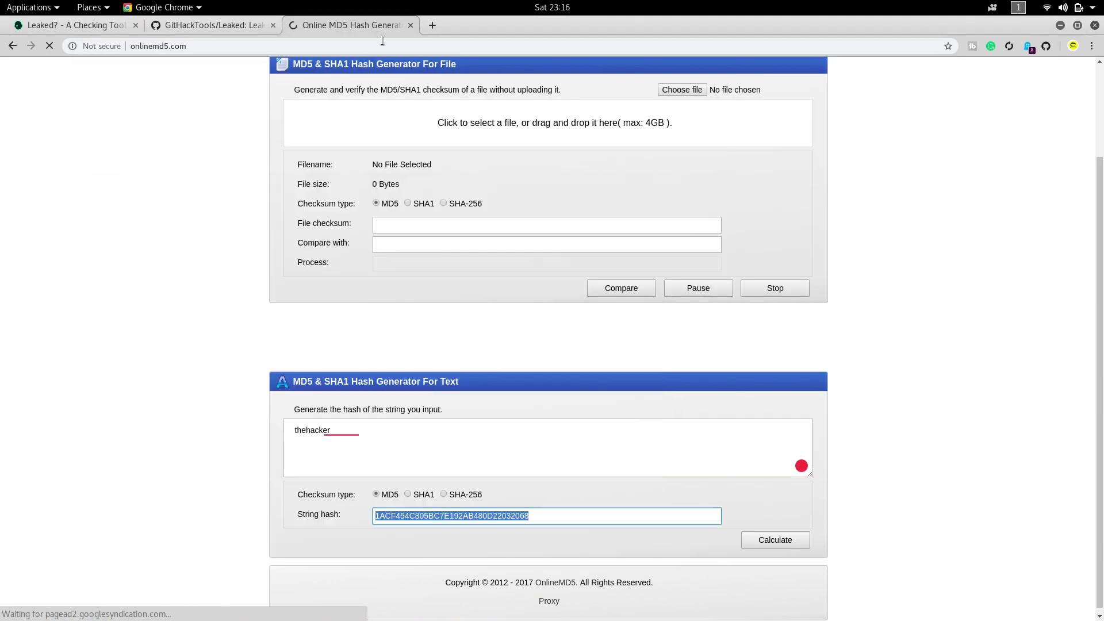
Open training.twintechsolutions.in in a new tab from the 'trainin' suggestion.
left_click(434, 24)
type("tr")
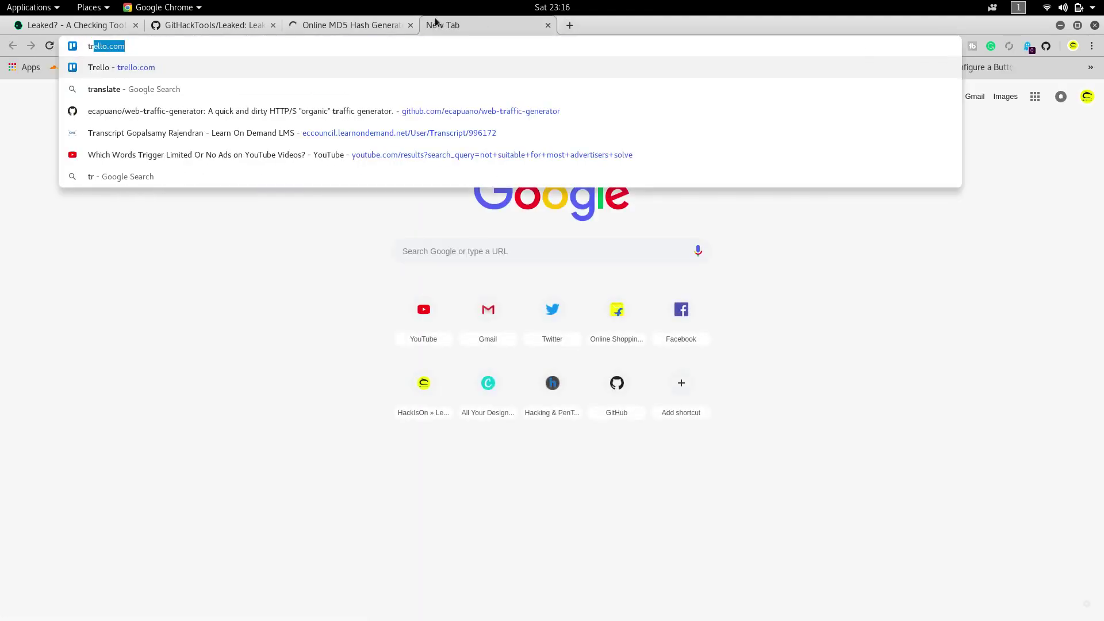
type("ainin")
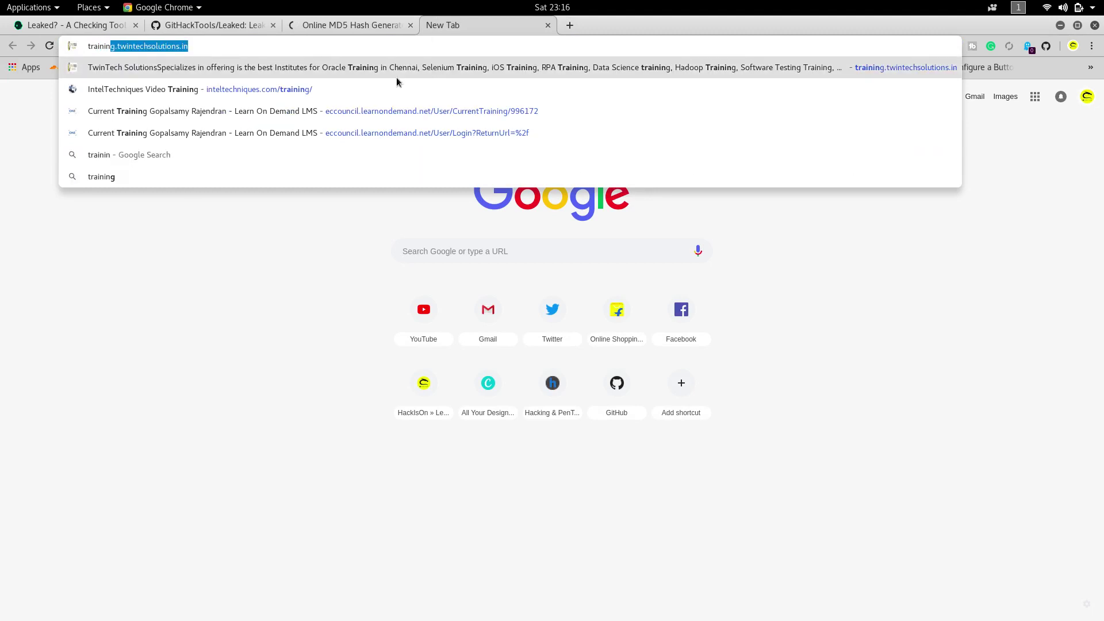
left_click(391, 67)
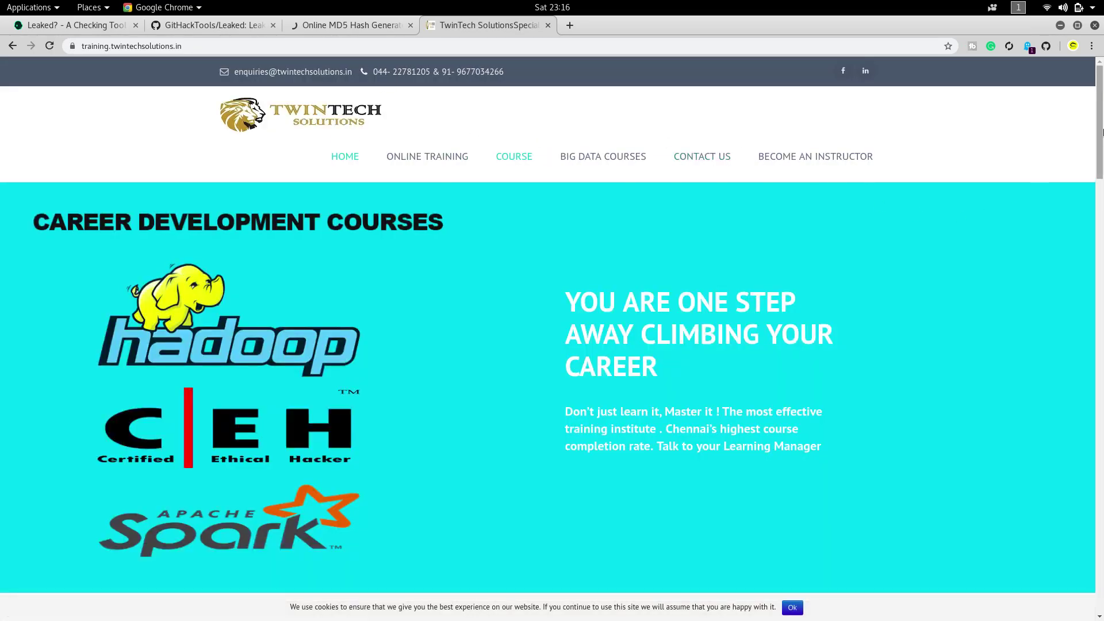
Browse the TwinTech training homepage and its menu, then minimize Chrome to the desktop.
left_click_drag(1102, 132, 1101, 152)
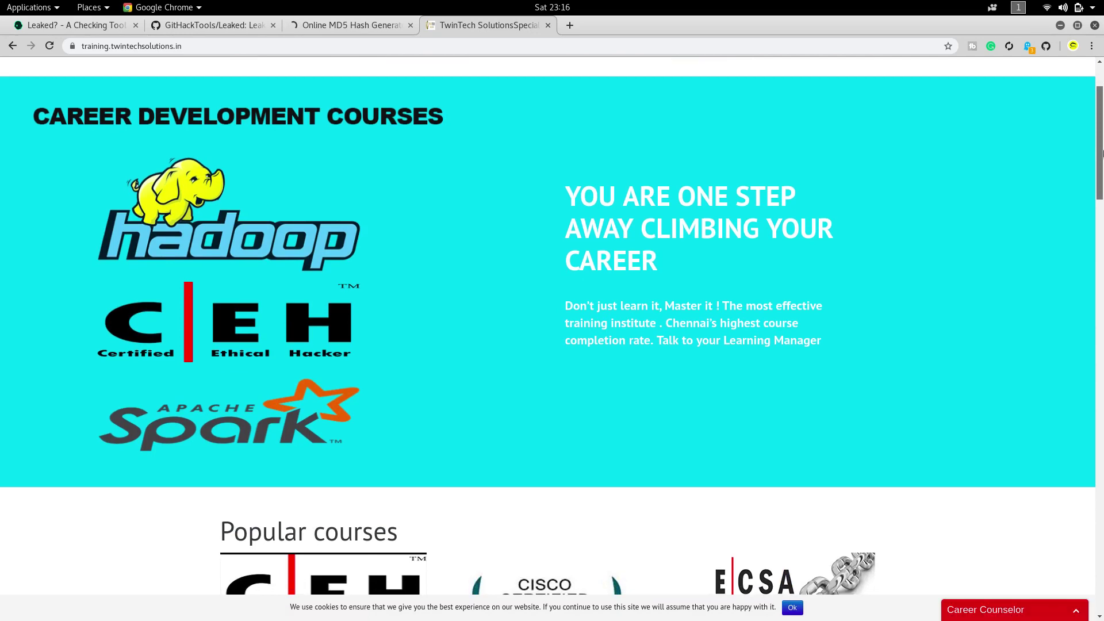
left_click_drag(1101, 152, 1102, 111)
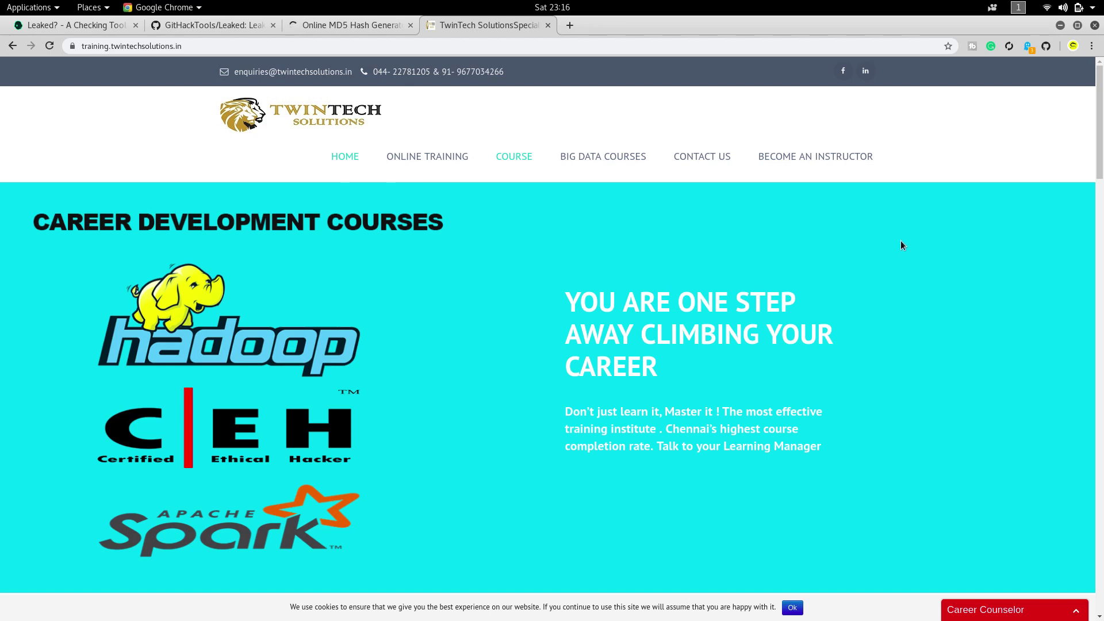
mouse_move(457, 158)
left_click(1059, 25)
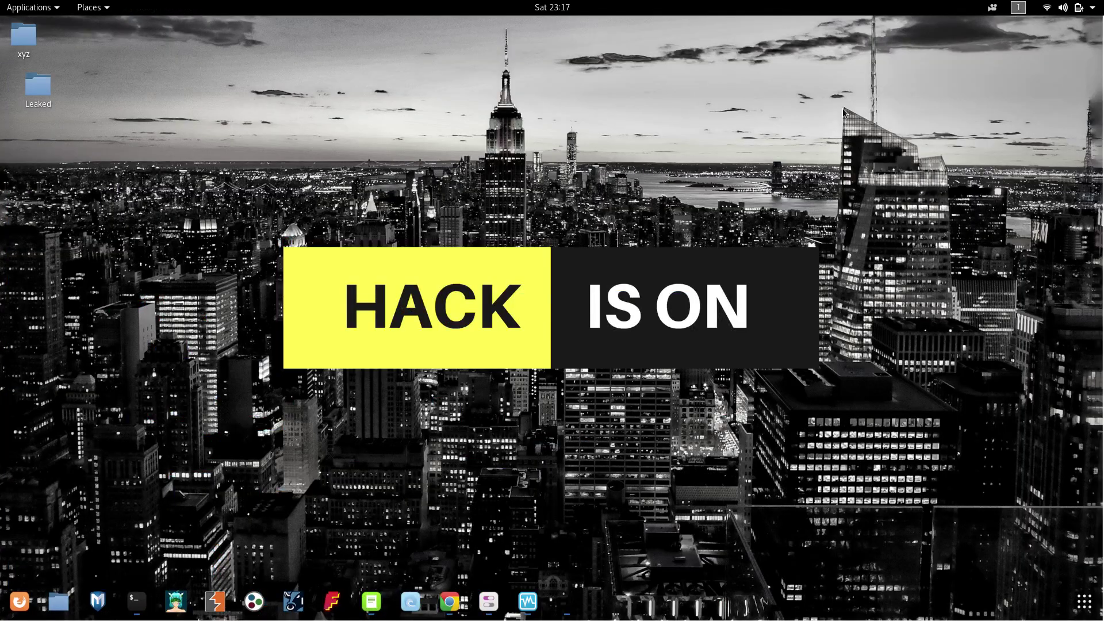